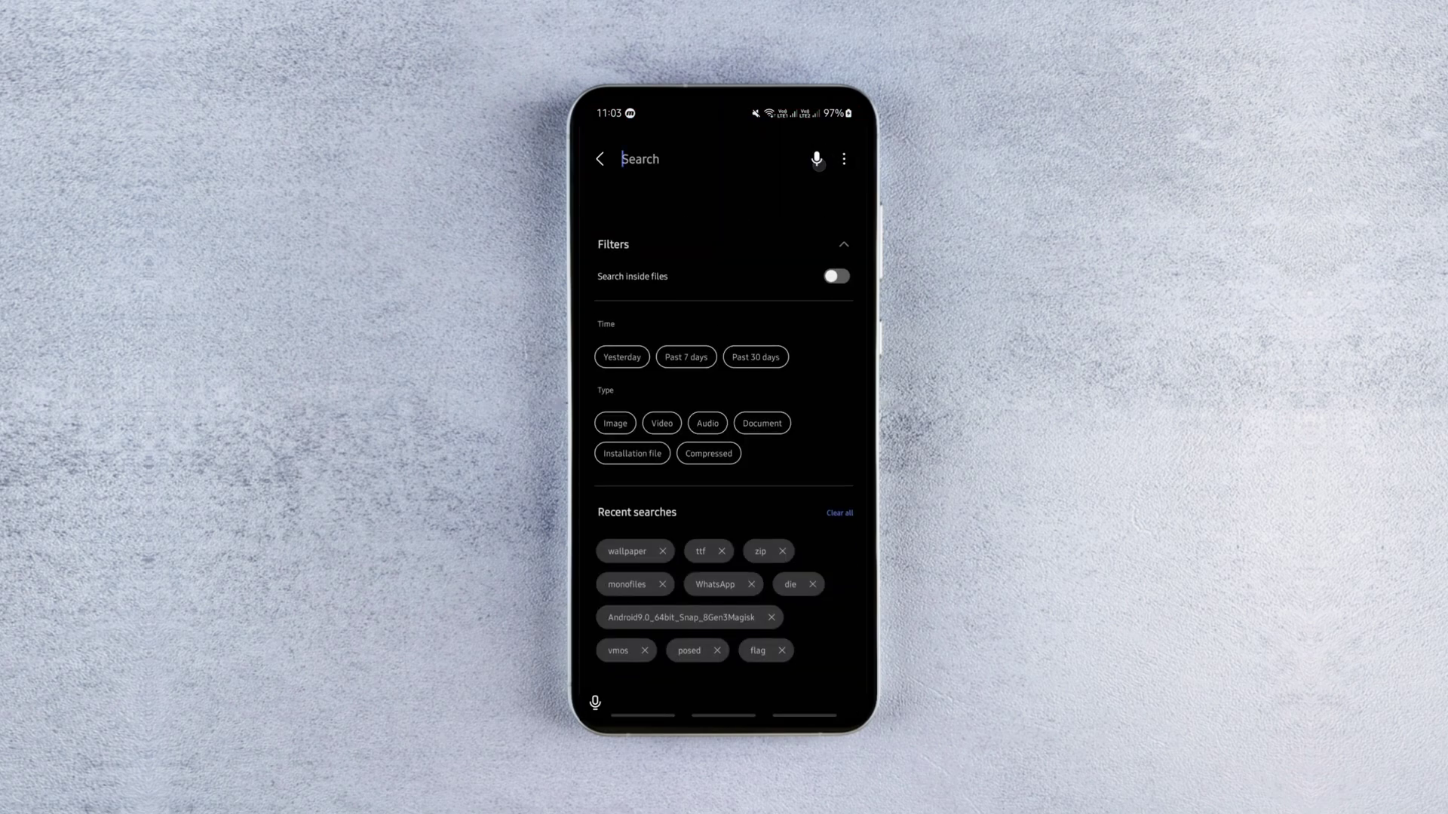
{"action": "type", "text": "mono"}
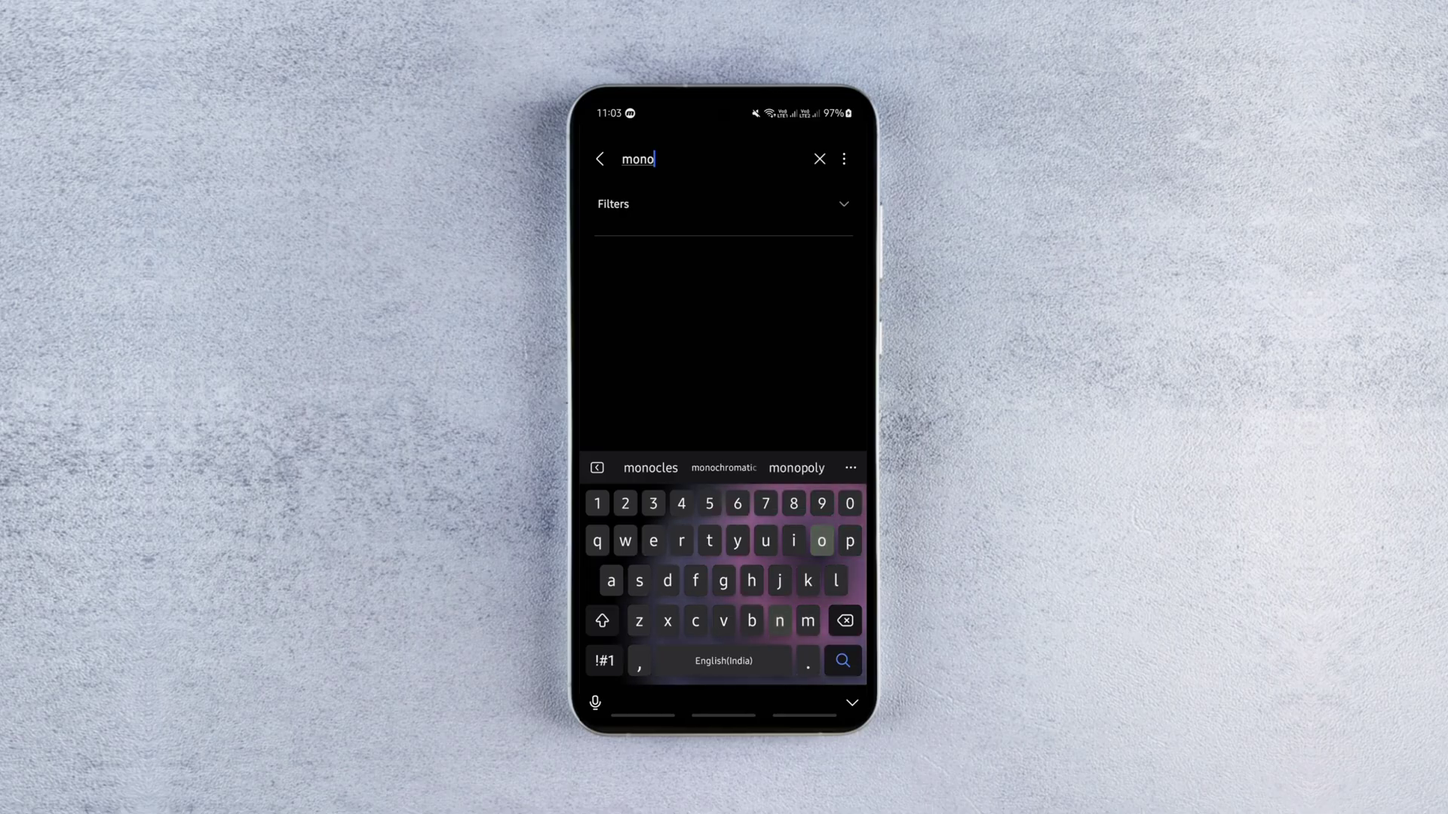
Find the #mono_ APK in My Files by searching 'mono' and begin installing it
{"action": "key", "text": "Return"}
{"action": "left_click", "coordinate": [724, 348]}
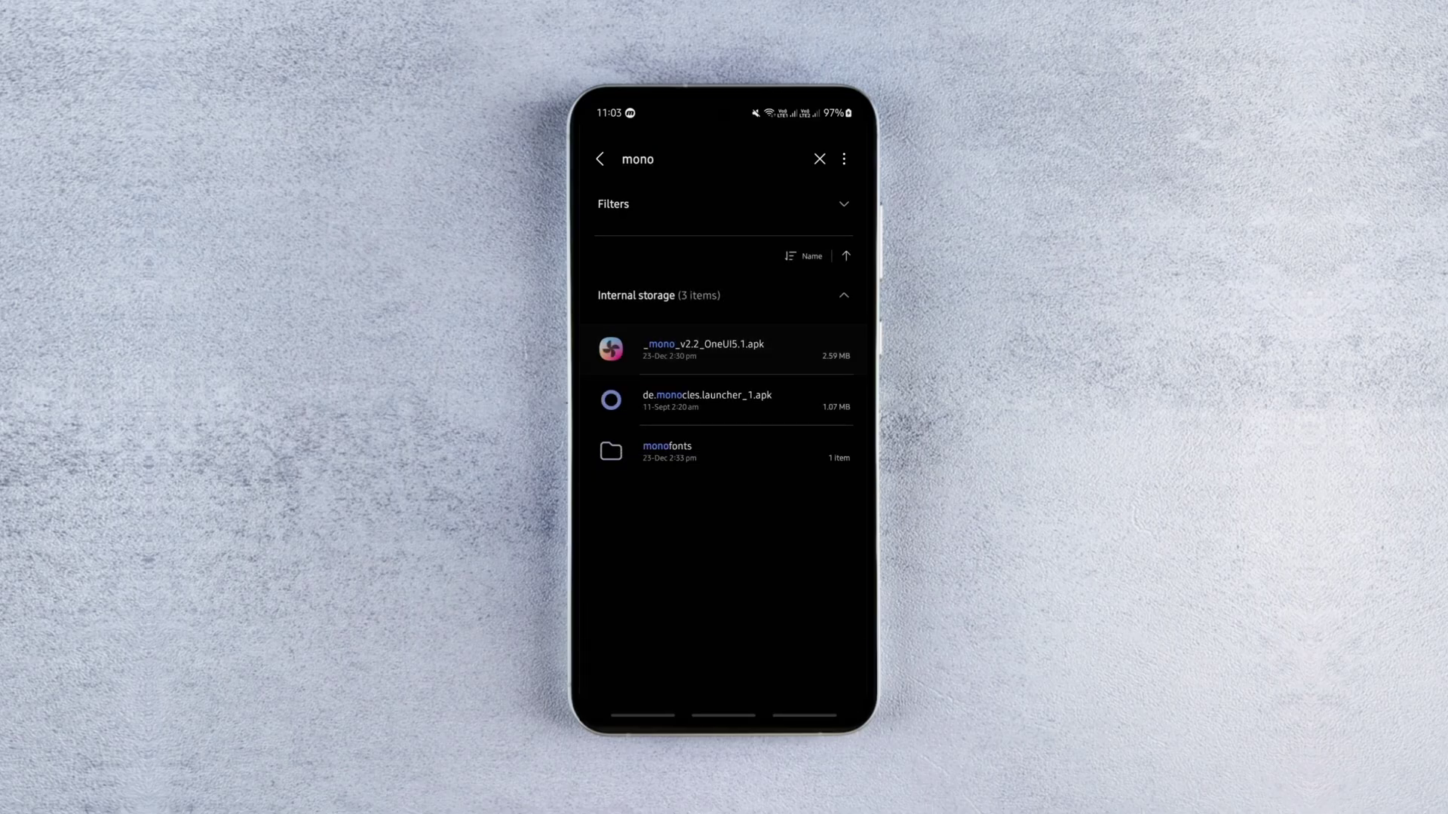
{"action": "left_click", "coordinate": [783, 669]}
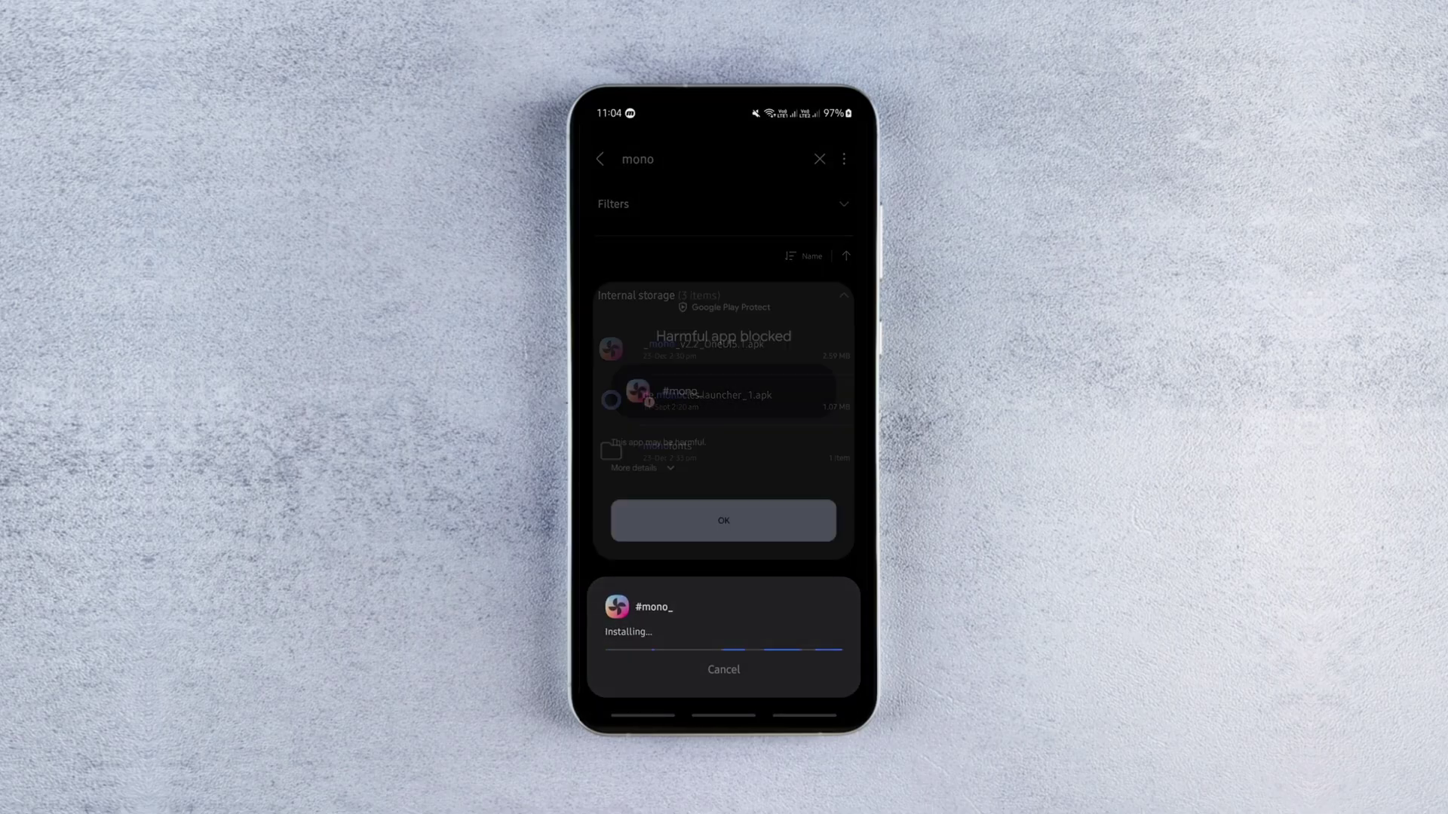
Install #mono_ anyway past the Play Protect harmful-app warning and launch it
{"action": "left_click", "coordinate": [640, 463]}
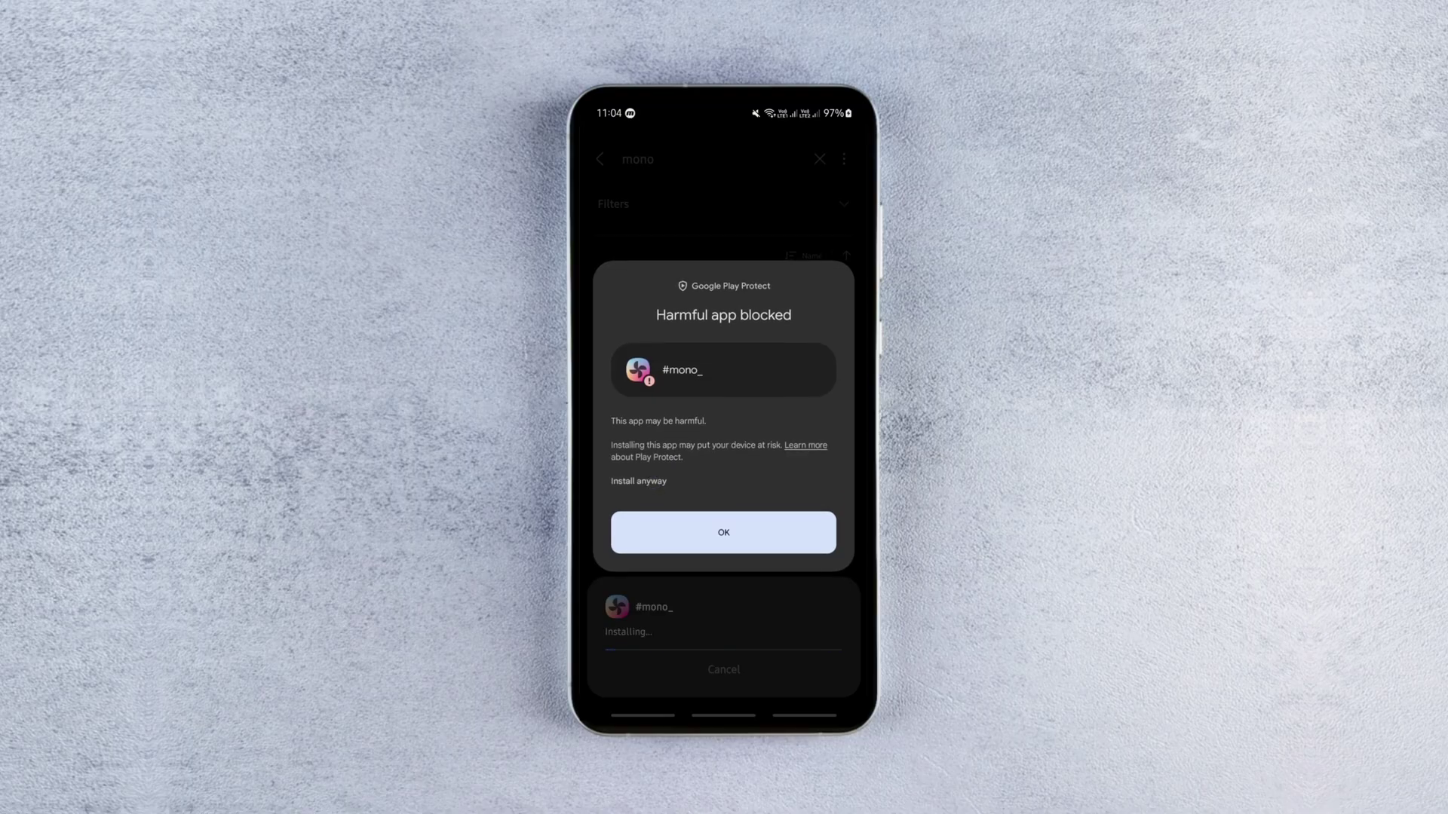
{"action": "left_click", "coordinate": [640, 481]}
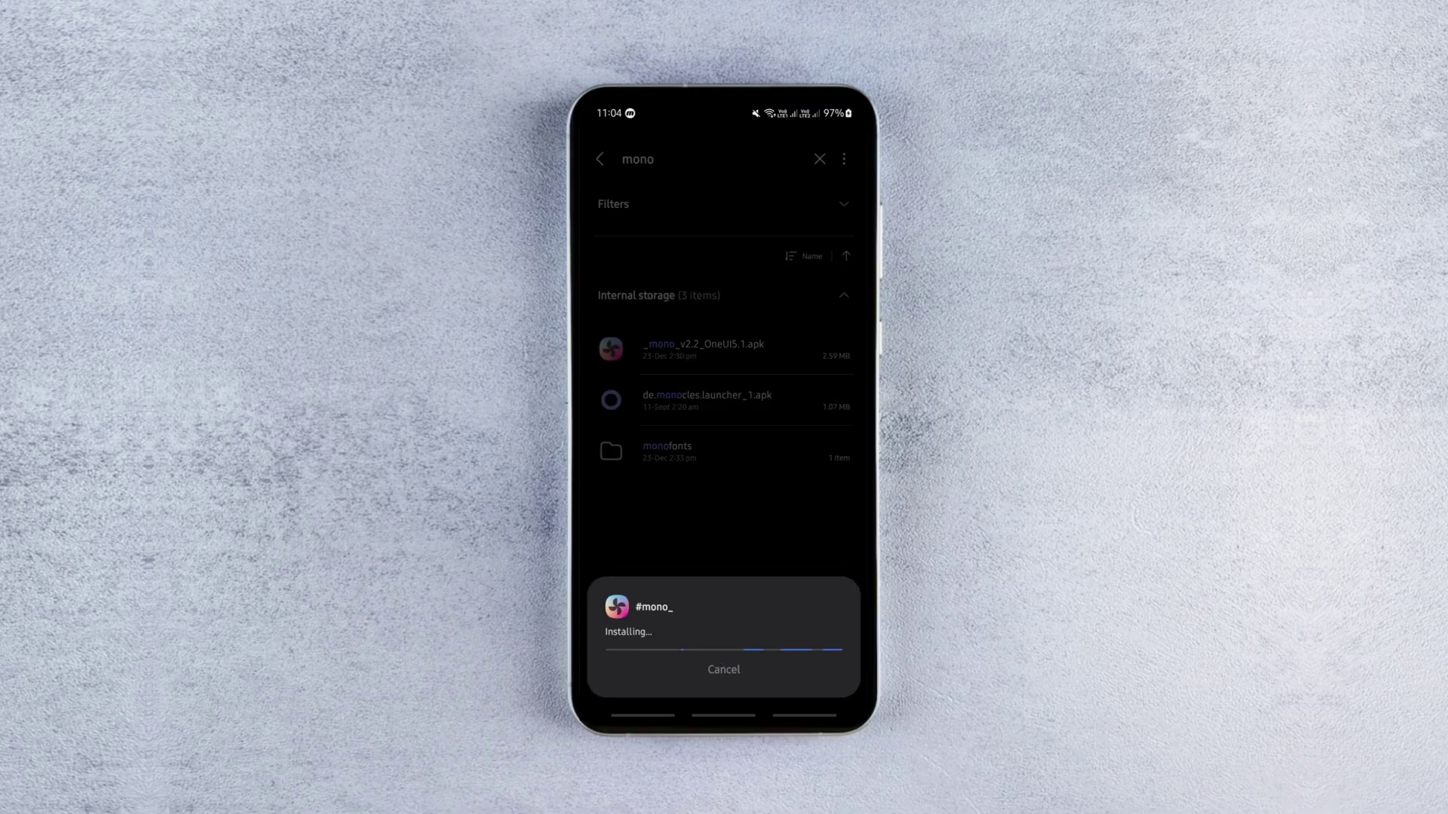
{"action": "left_click", "coordinate": [788, 671]}
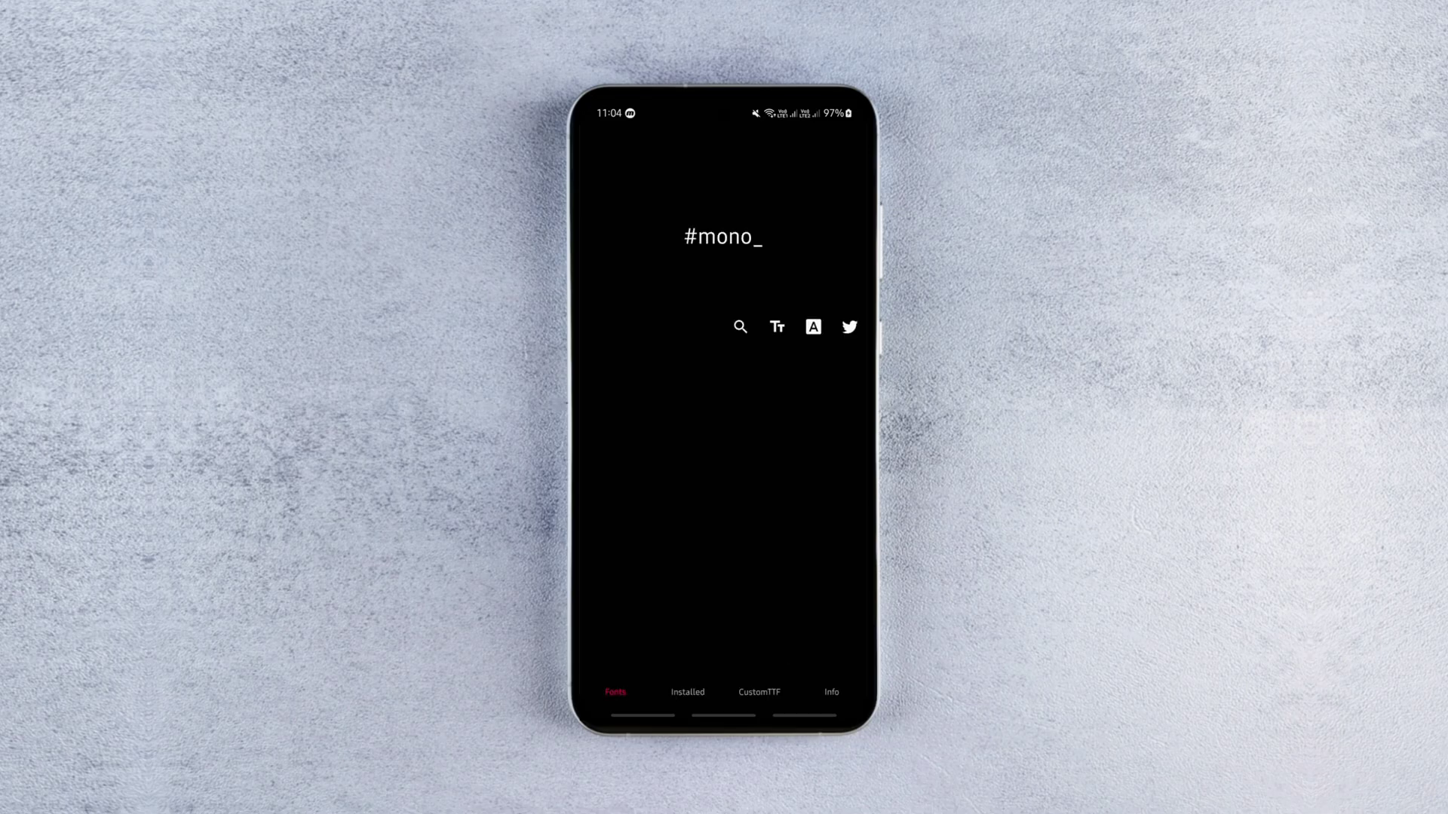
Grant #mono_ file access and go to Settings > About phone > Software information
{"action": "left_click", "coordinate": [723, 631]}
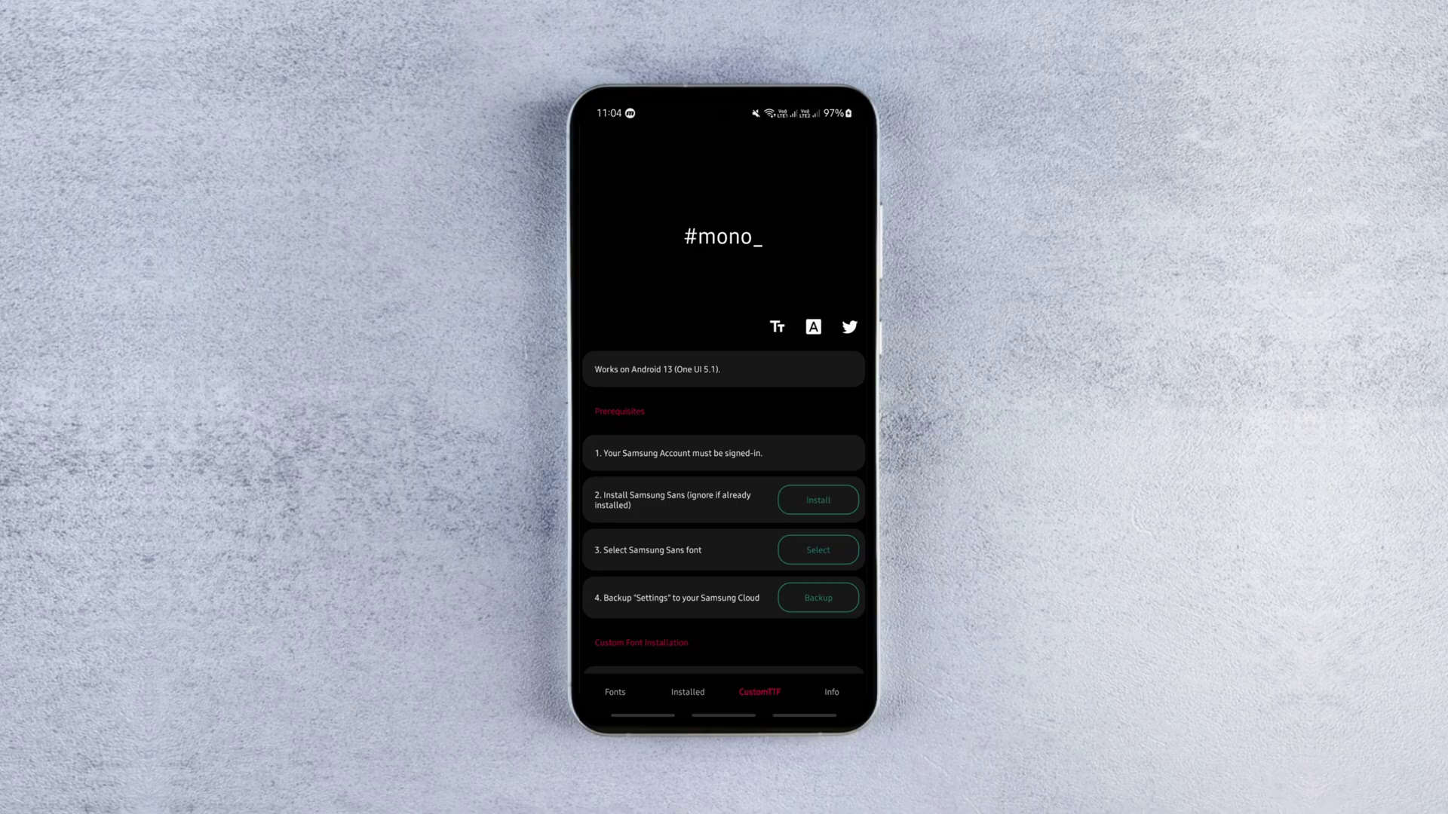
{"action": "left_click_drag", "start_coordinate": [724, 104], "coordinate": [723, 452]}
{"action": "left_click", "coordinate": [841, 159]}
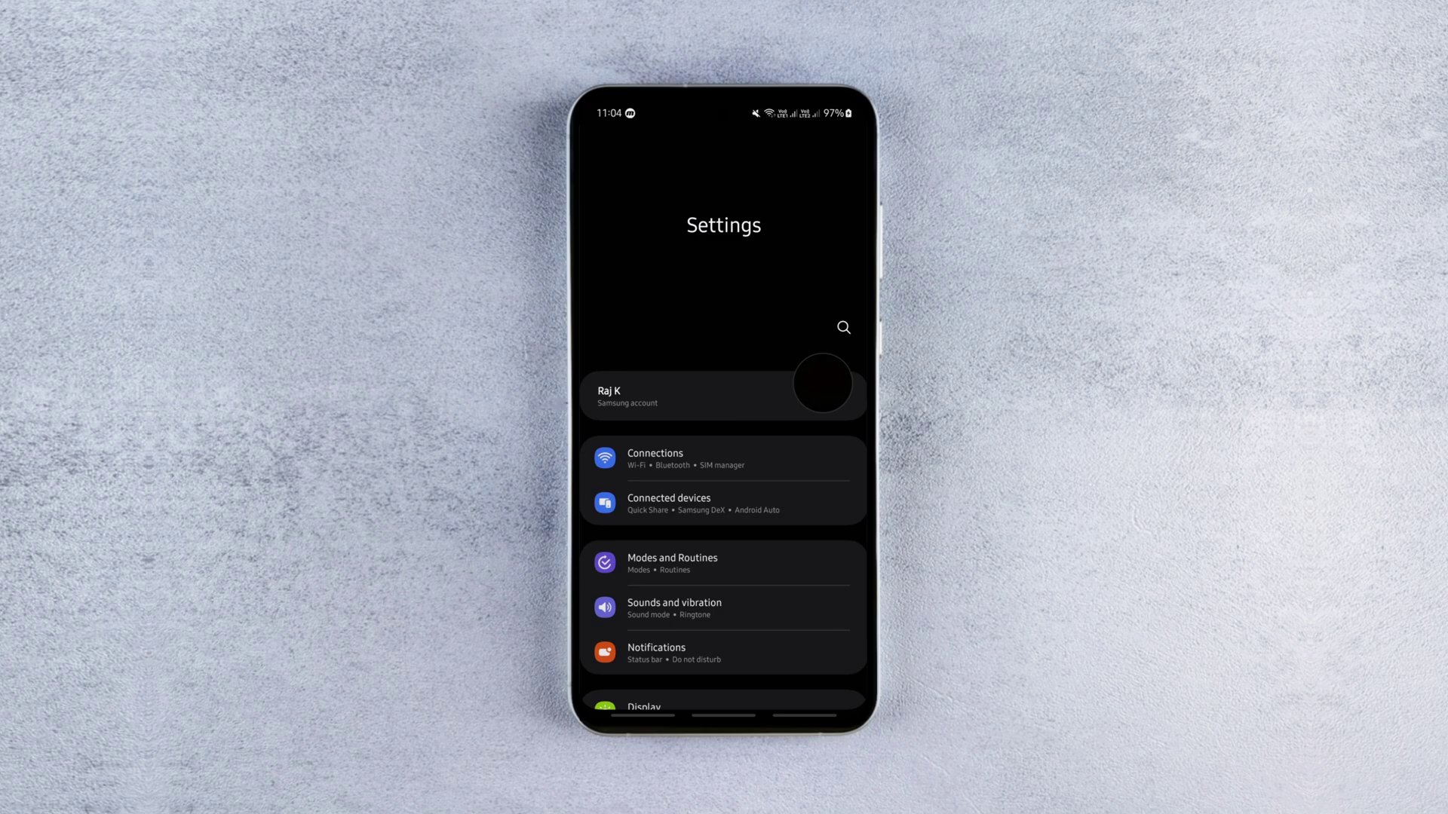
{"action": "scroll", "coordinate": [783, 477], "scroll_direction": "down", "scroll_amount": 3}
{"action": "scroll", "coordinate": [782, 478], "scroll_direction": "down", "scroll_amount": 5}
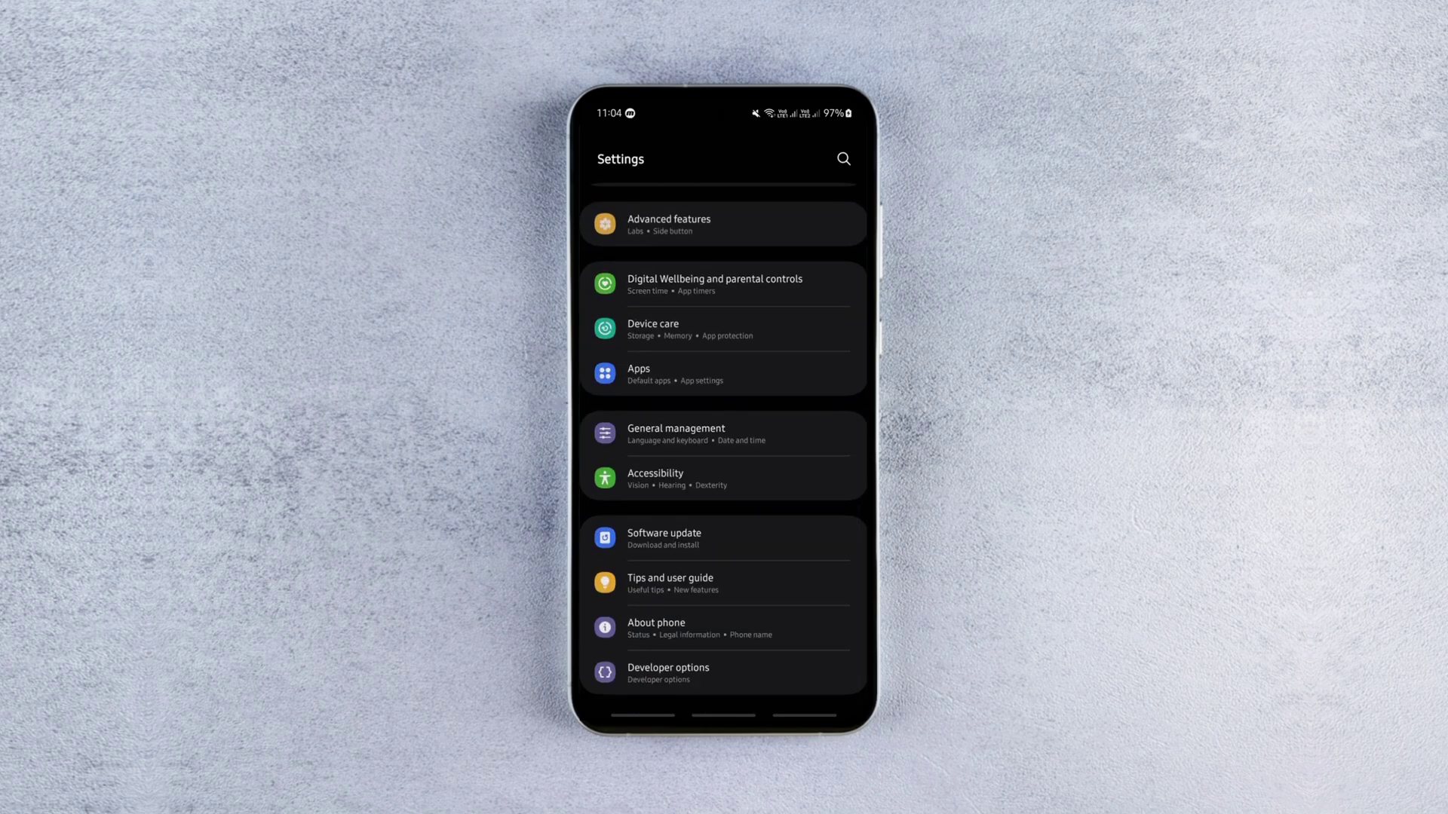
{"action": "left_click", "coordinate": [657, 627]}
{"action": "left_click", "coordinate": [645, 650]}
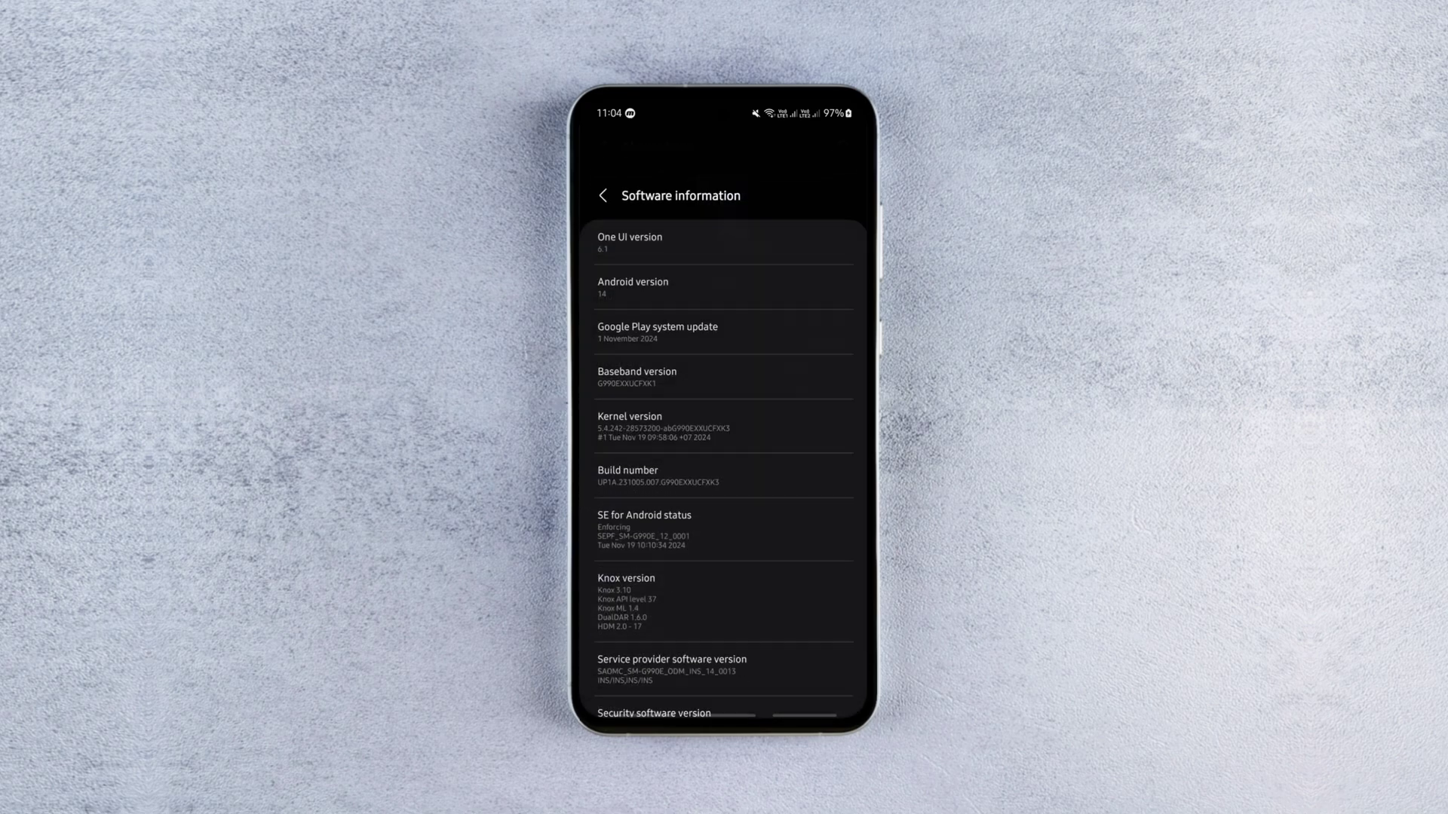
Check the One UI 6.1 and Android 14 versions, then return to #mono_ via Recents
{"action": "left_click", "coordinate": [755, 208]}
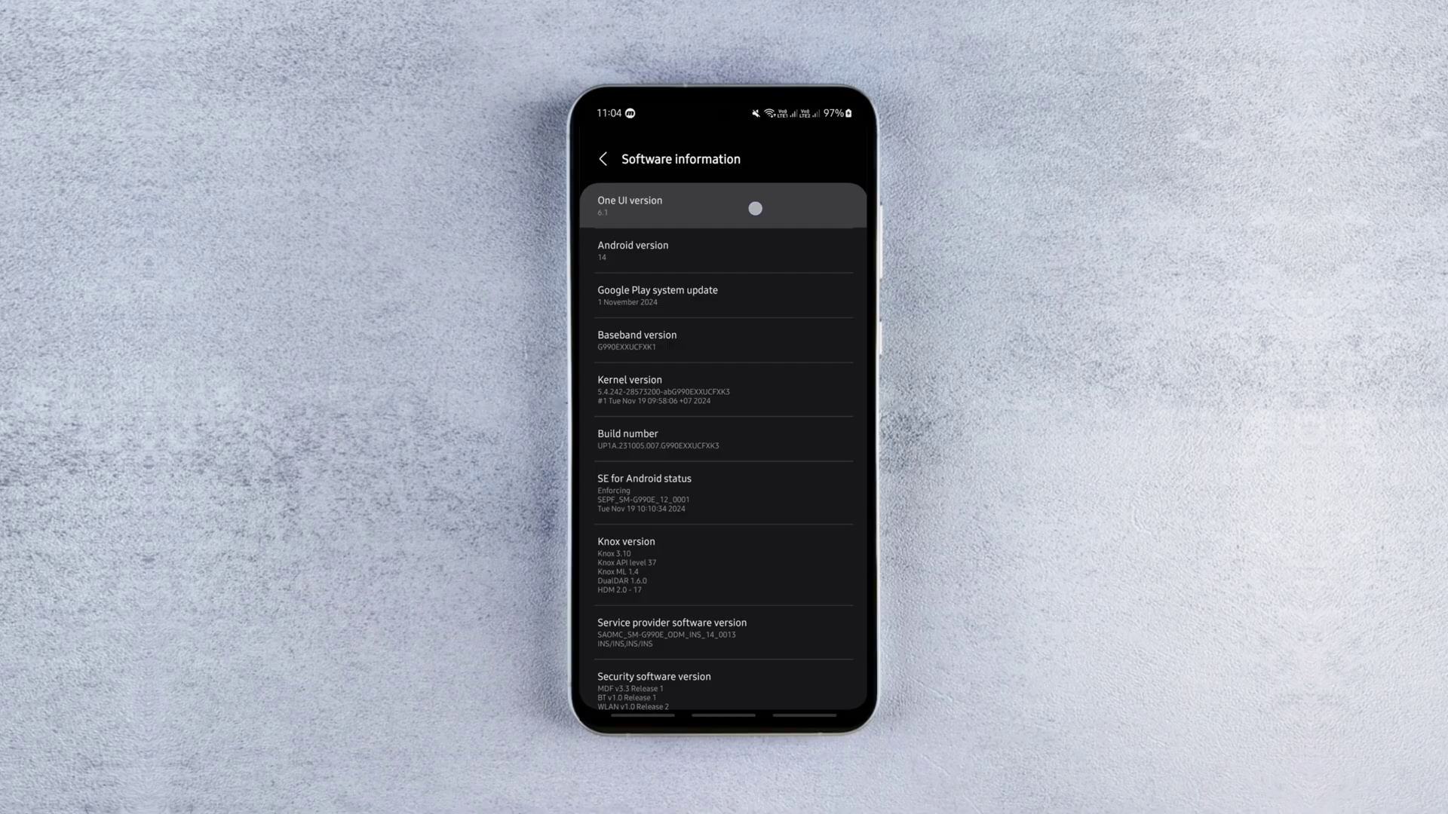
{"action": "left_click", "coordinate": [729, 264]}
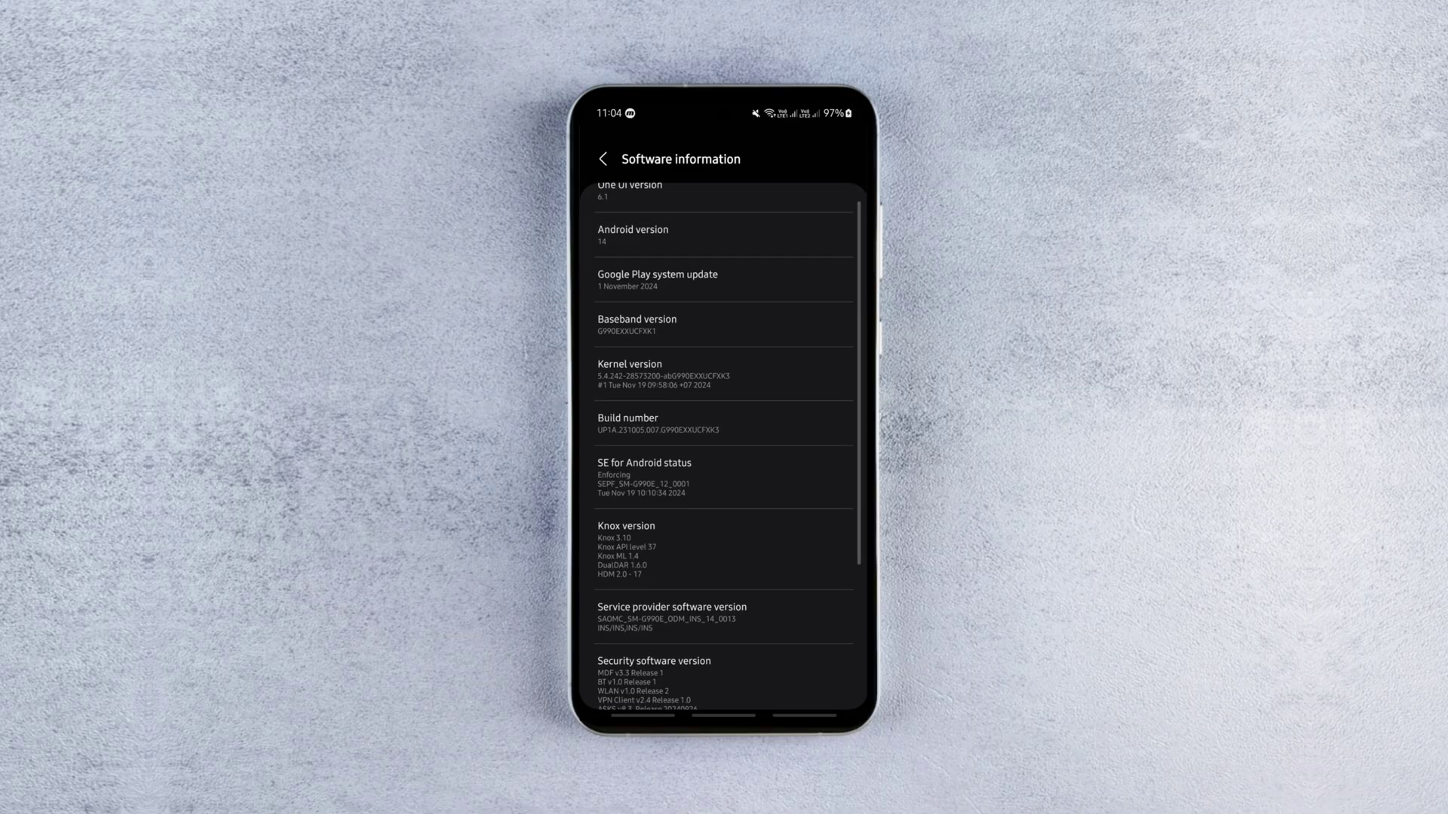
{"action": "scroll", "coordinate": [730, 339], "scroll_direction": "up", "scroll_amount": 3}
{"action": "key", "text": "alt+Tab"}
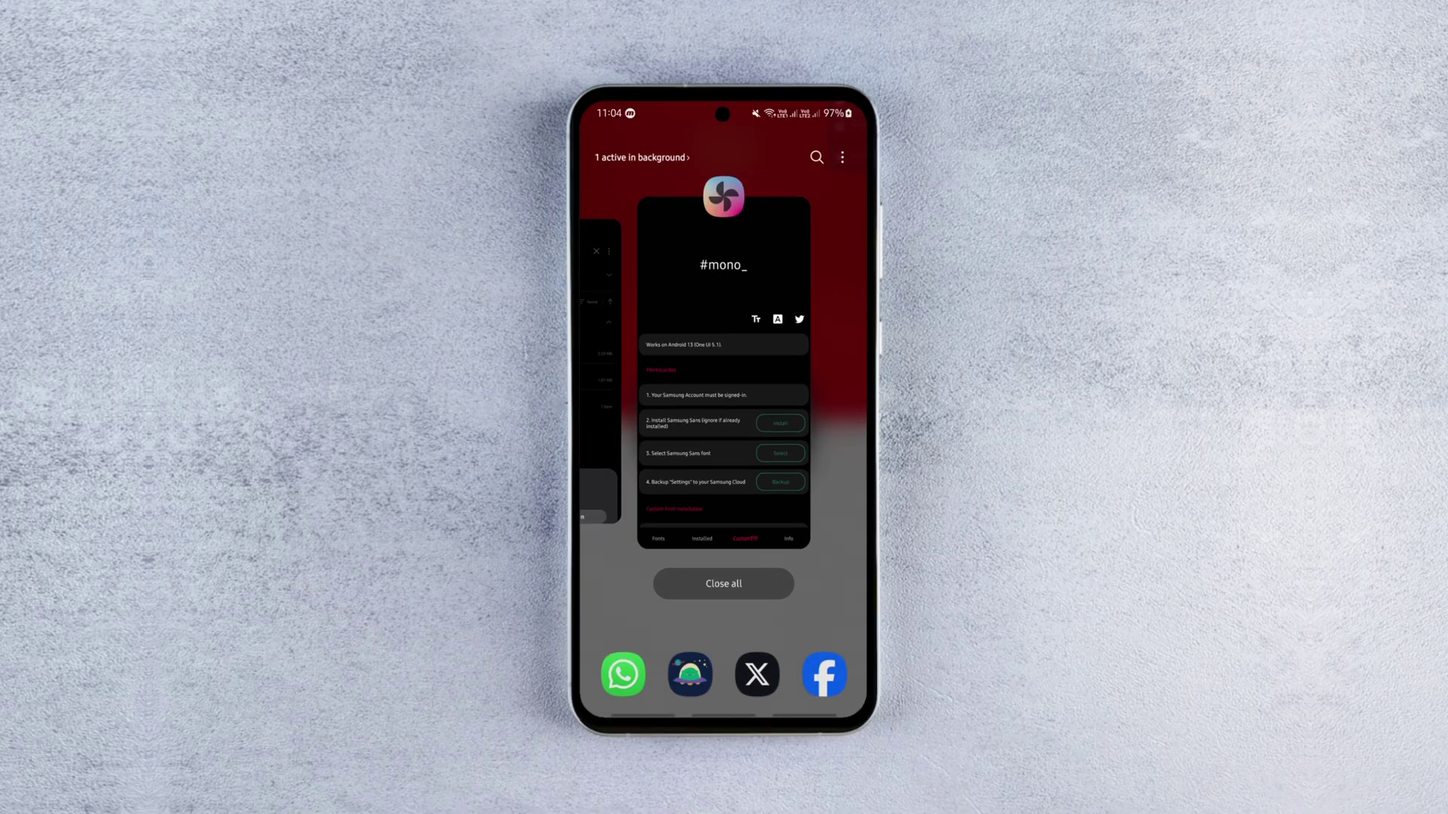
{"action": "left_click", "coordinate": [724, 374]}
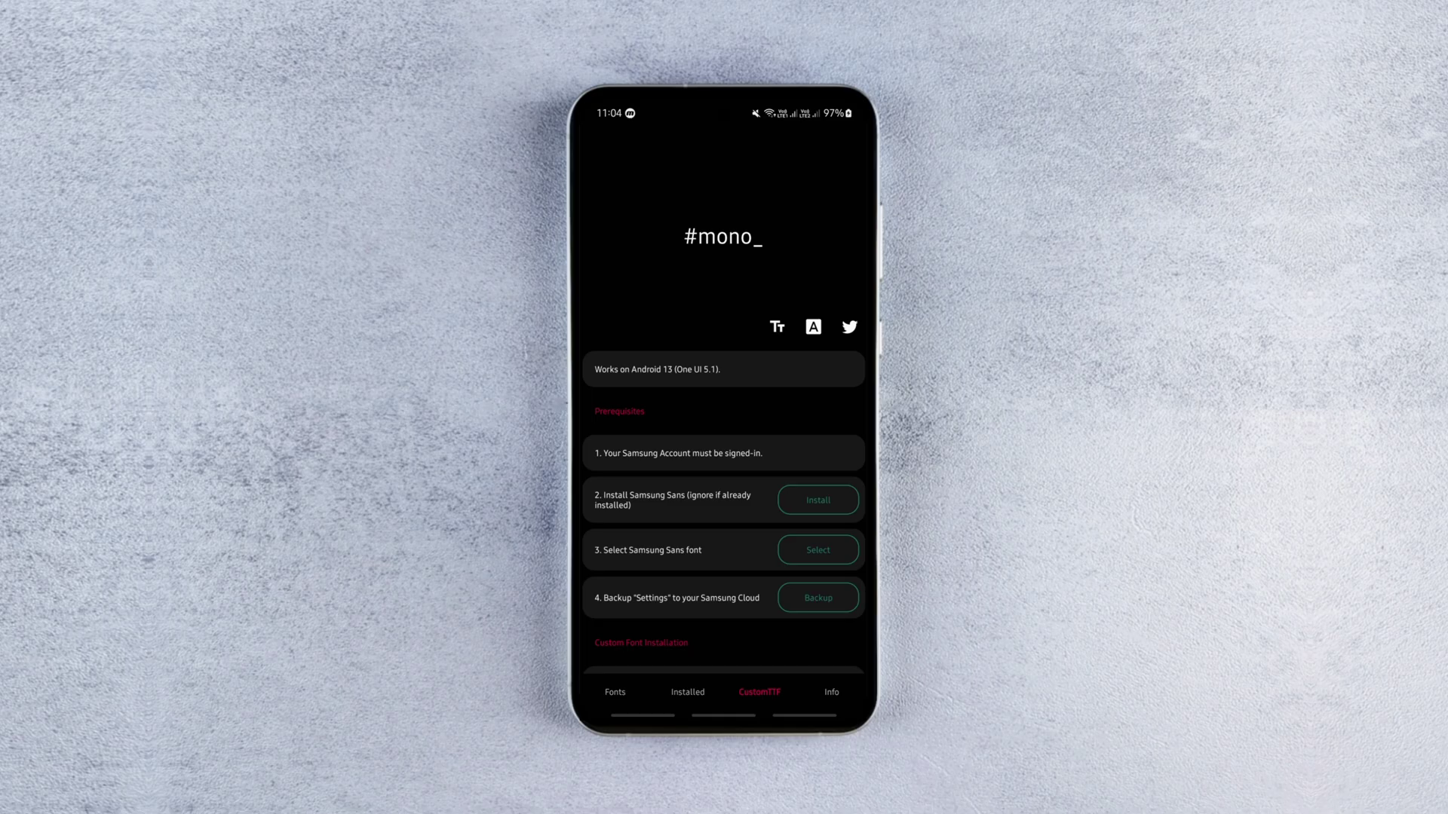
{"action": "scroll", "coordinate": [761, 457], "scroll_direction": "down", "scroll_amount": 4}
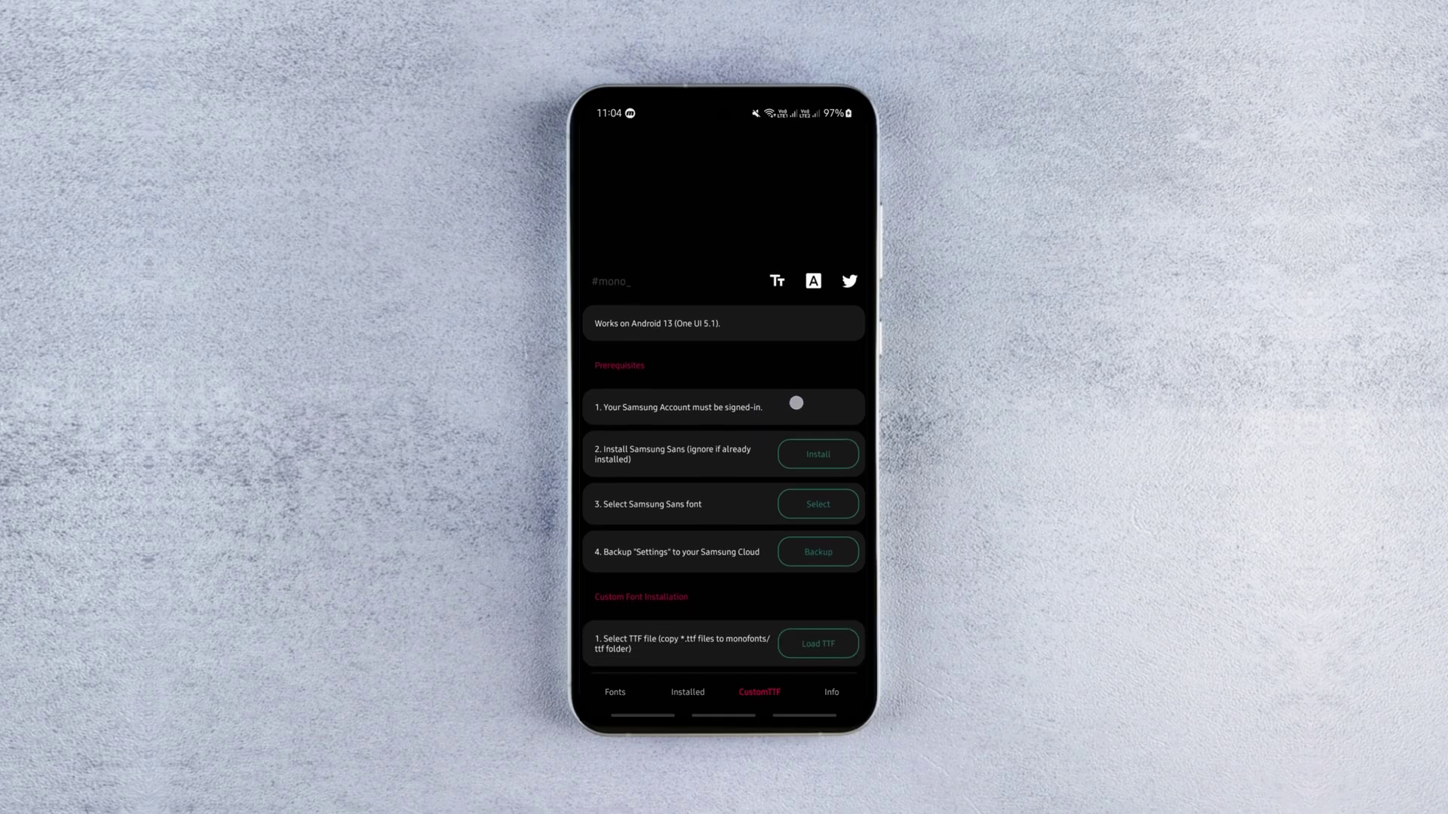
{"action": "scroll", "coordinate": [771, 443], "scroll_direction": "down", "scroll_amount": 2}
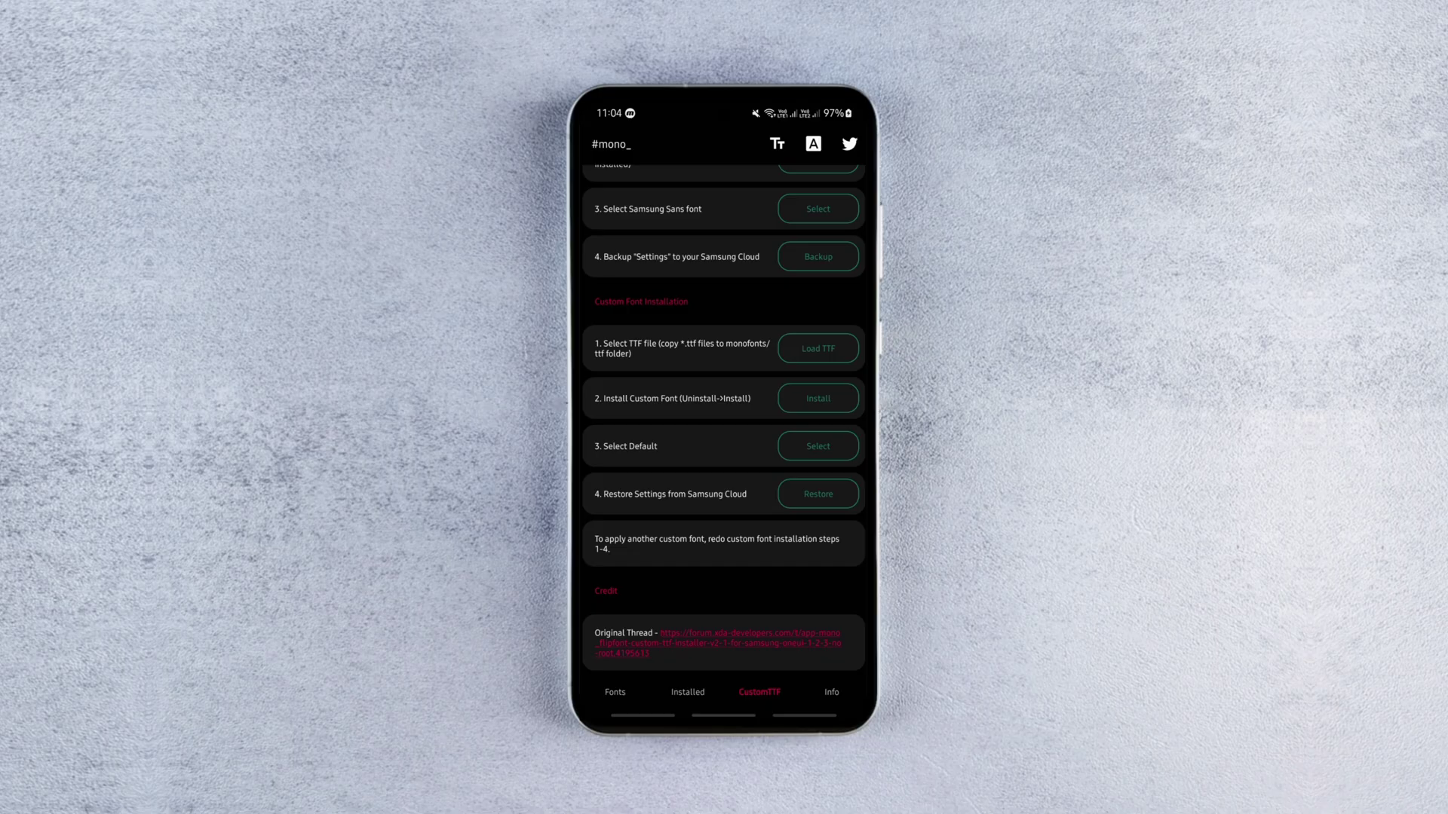
{"action": "scroll", "coordinate": [750, 485], "scroll_direction": "up", "scroll_amount": 6}
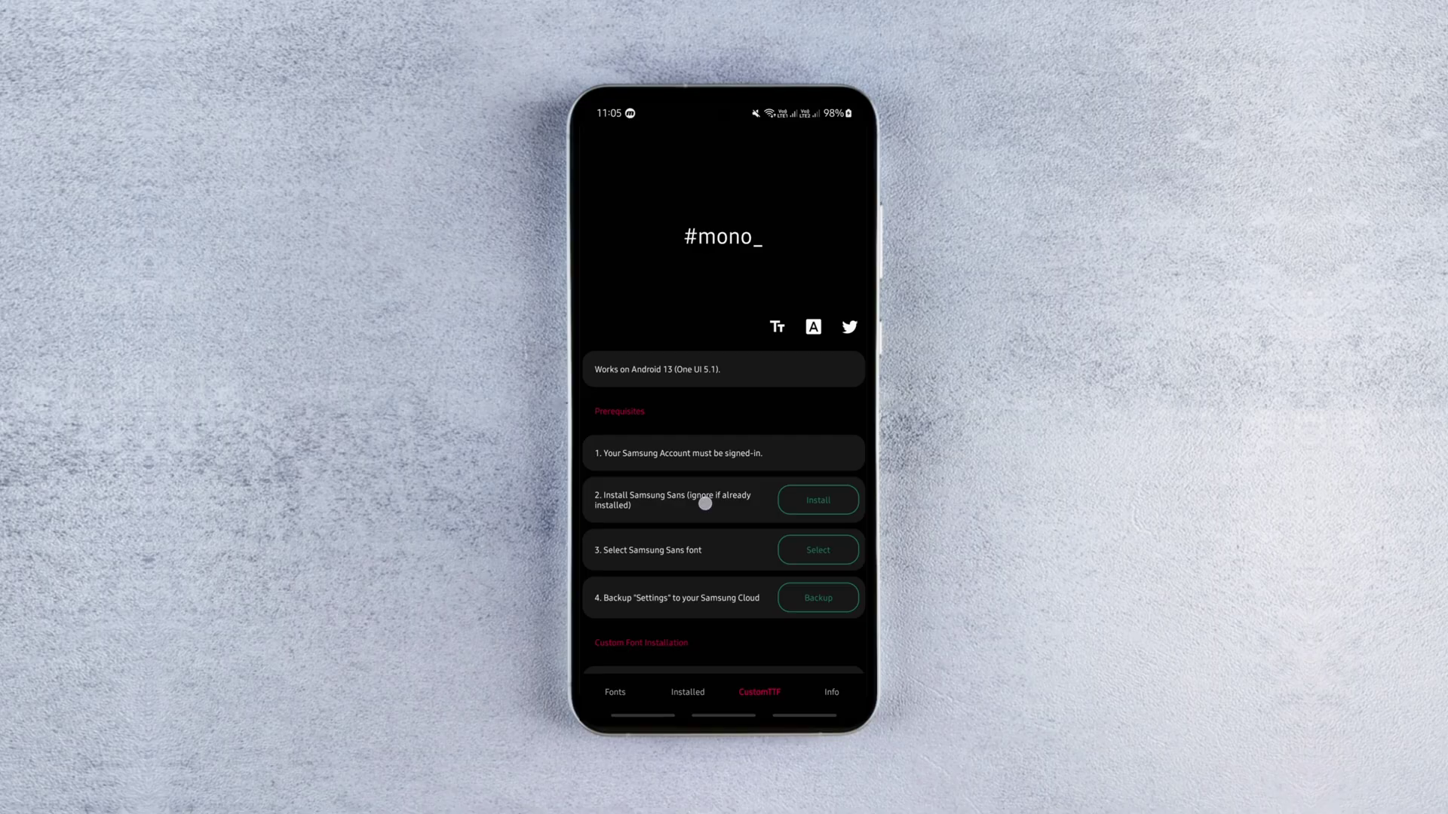
{"action": "scroll", "coordinate": [686, 506], "scroll_direction": "down", "scroll_amount": 3}
{"action": "scroll", "coordinate": [723, 453], "scroll_direction": "up", "scroll_amount": 3}
{"action": "scroll", "coordinate": [716, 508], "scroll_direction": "down", "scroll_amount": 3}
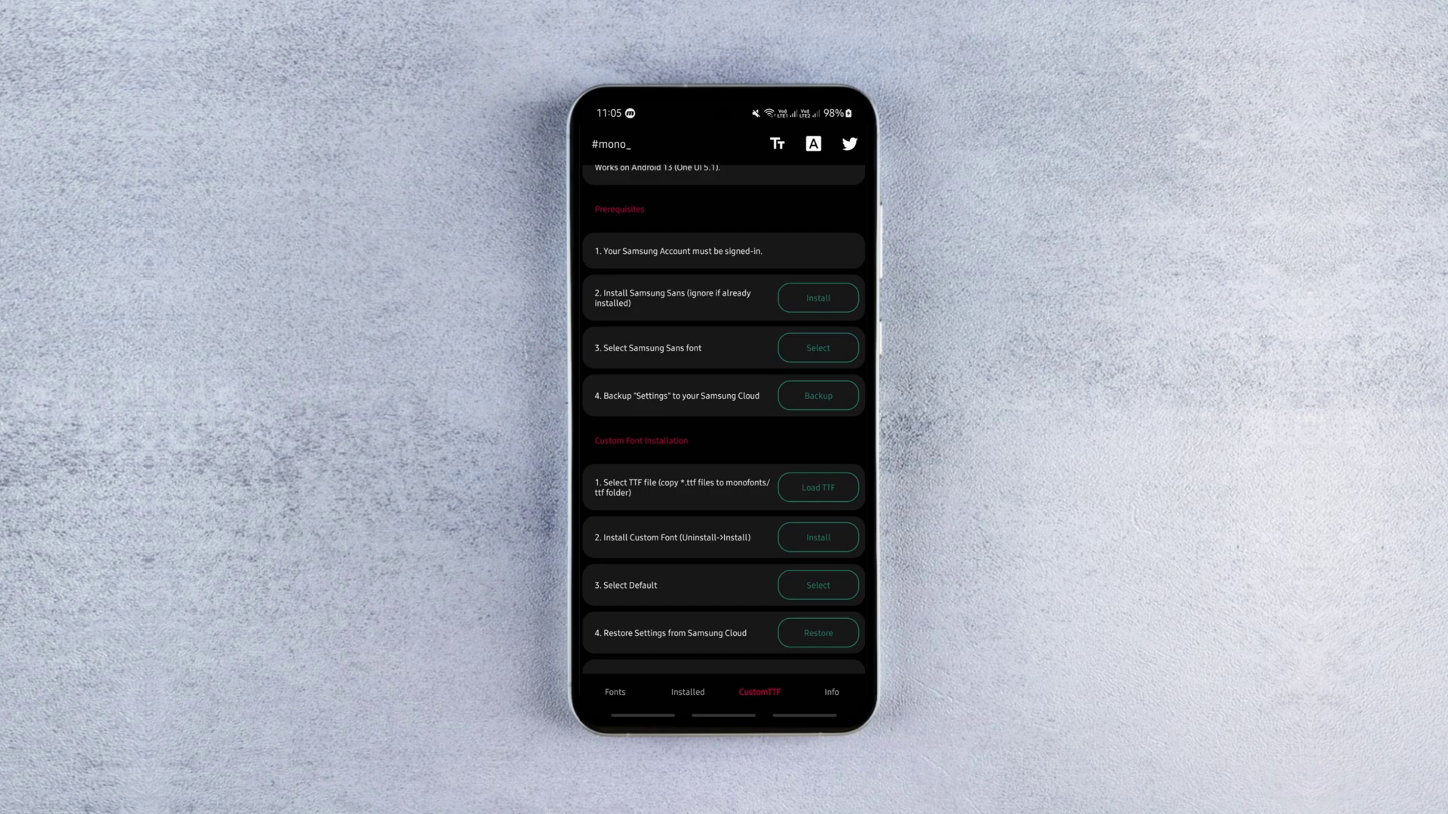
Select Samsung Sans as system font and back up Settings to Samsung Cloud now
{"action": "left_click", "coordinate": [832, 348]}
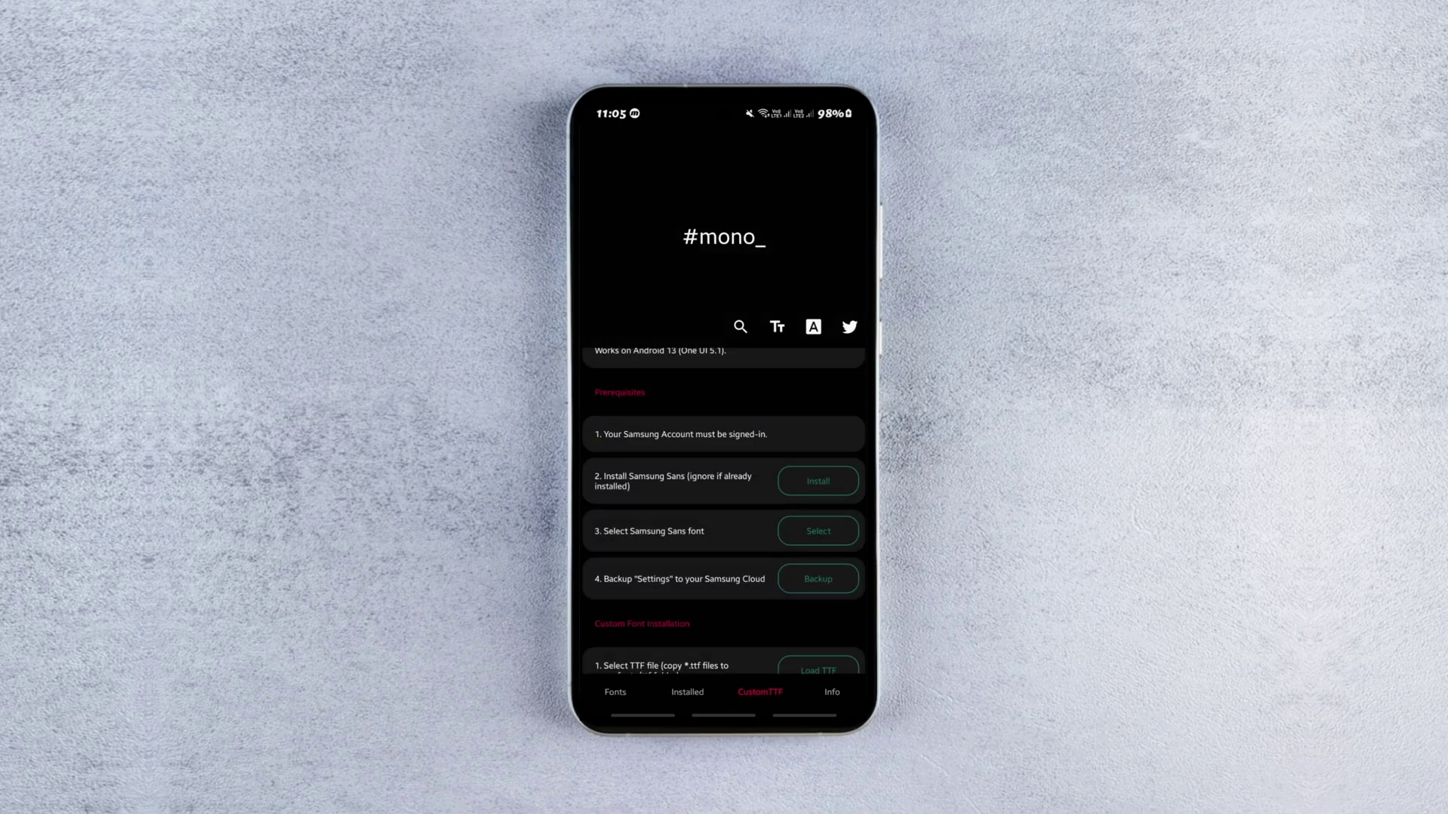
{"action": "scroll", "coordinate": [726, 585], "scroll_direction": "down", "scroll_amount": 3}
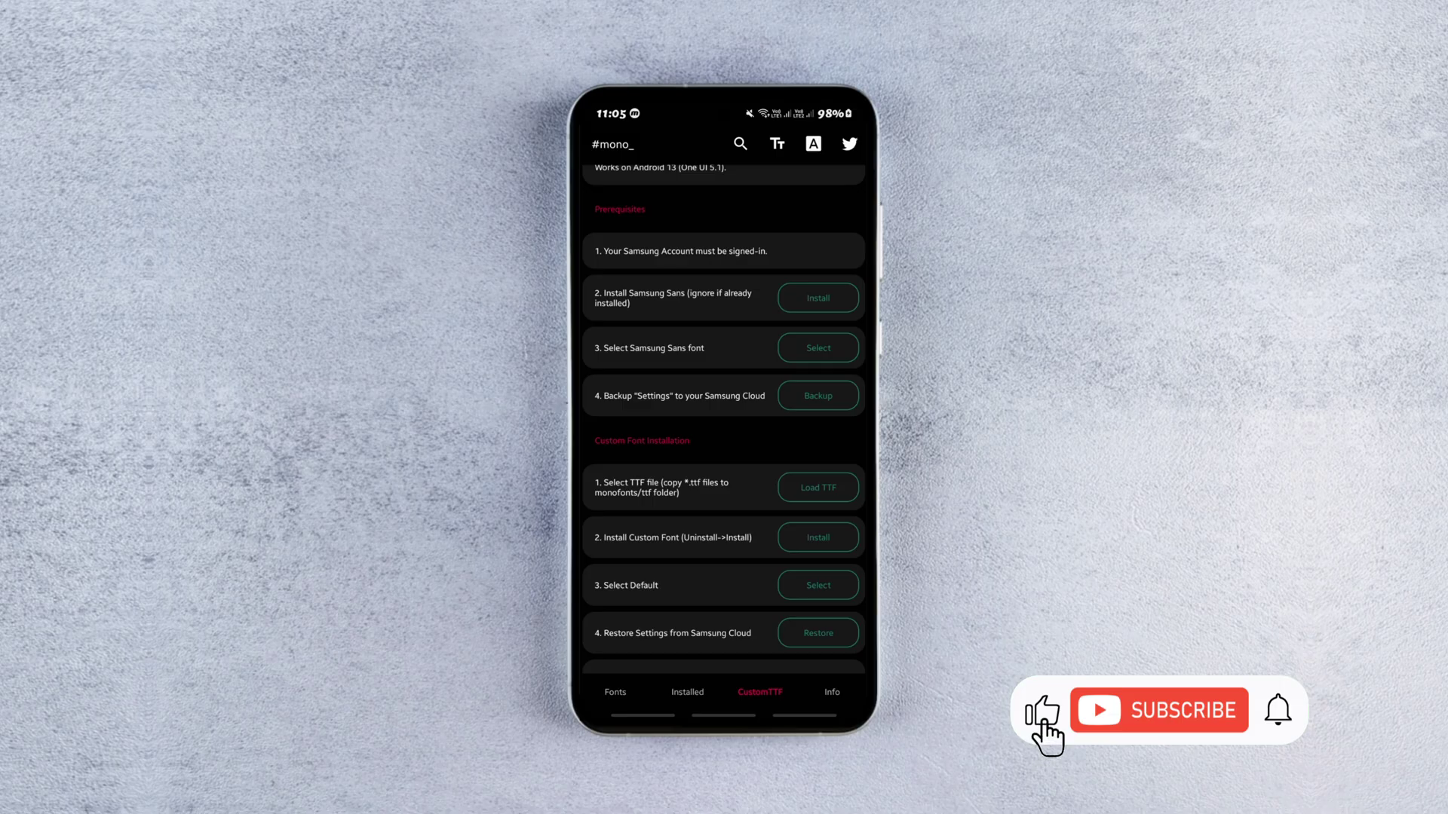
{"action": "left_click", "coordinate": [818, 395]}
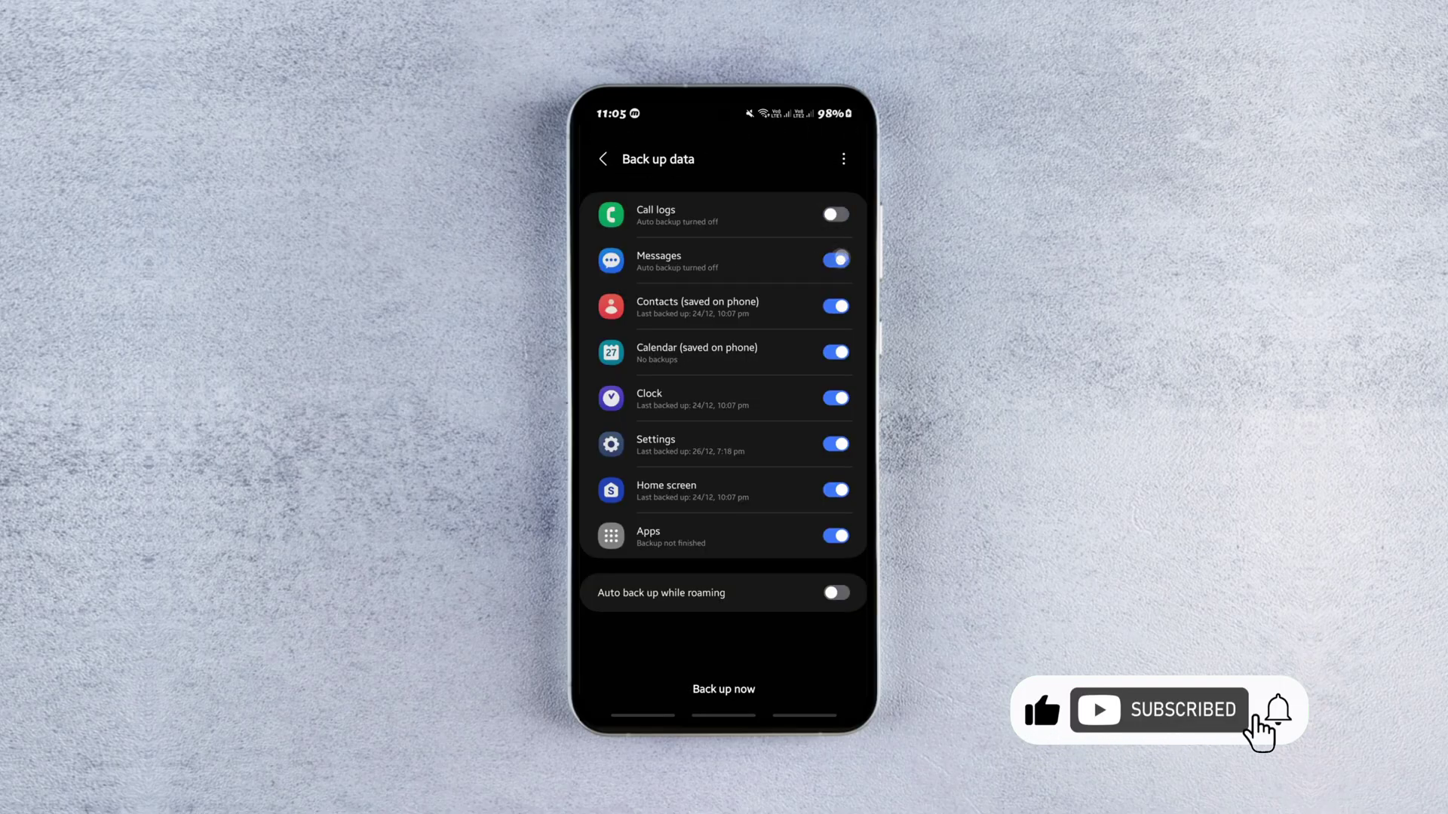
{"action": "left_click", "coordinate": [708, 687]}
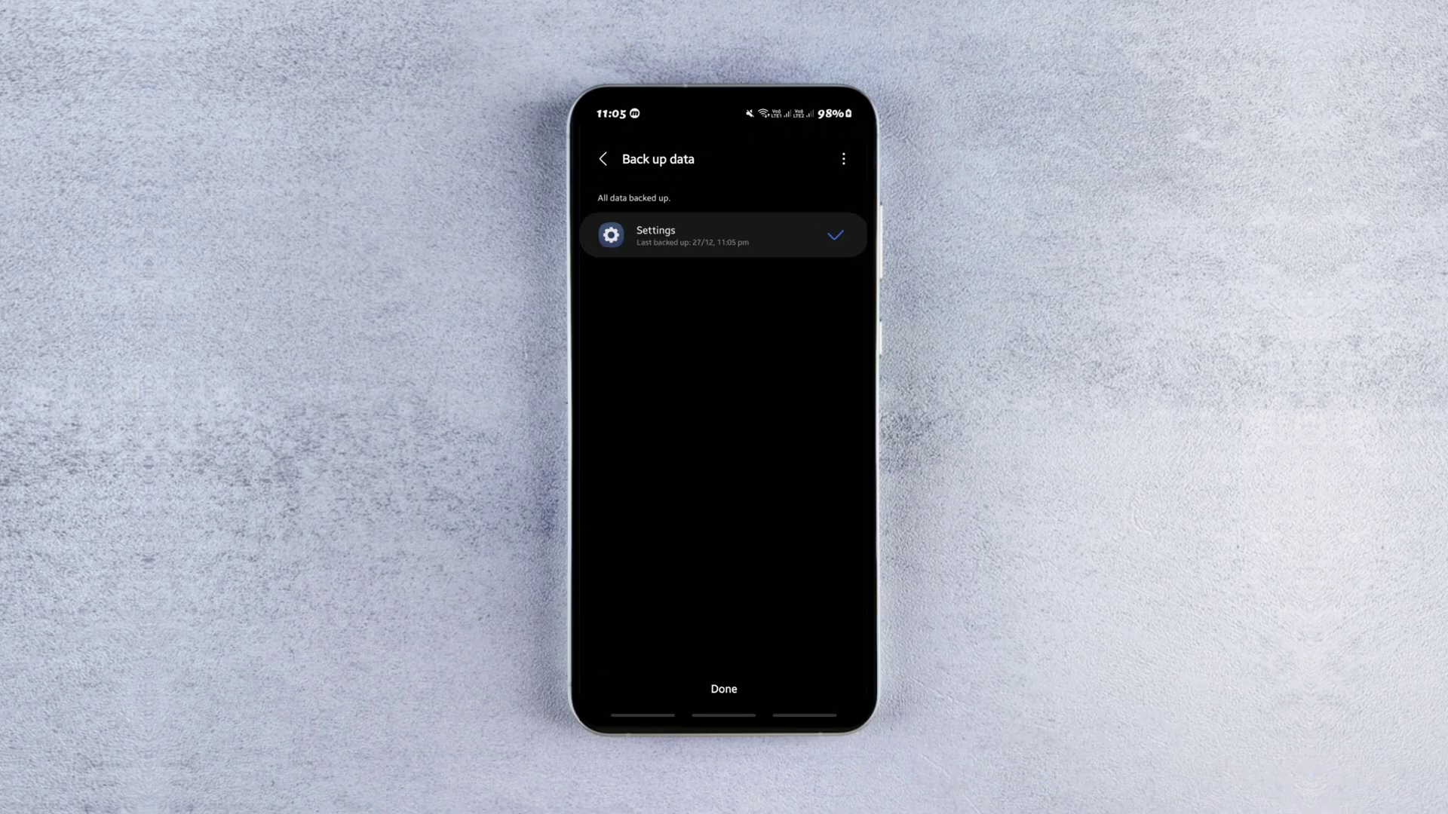
{"action": "left_click", "coordinate": [723, 688]}
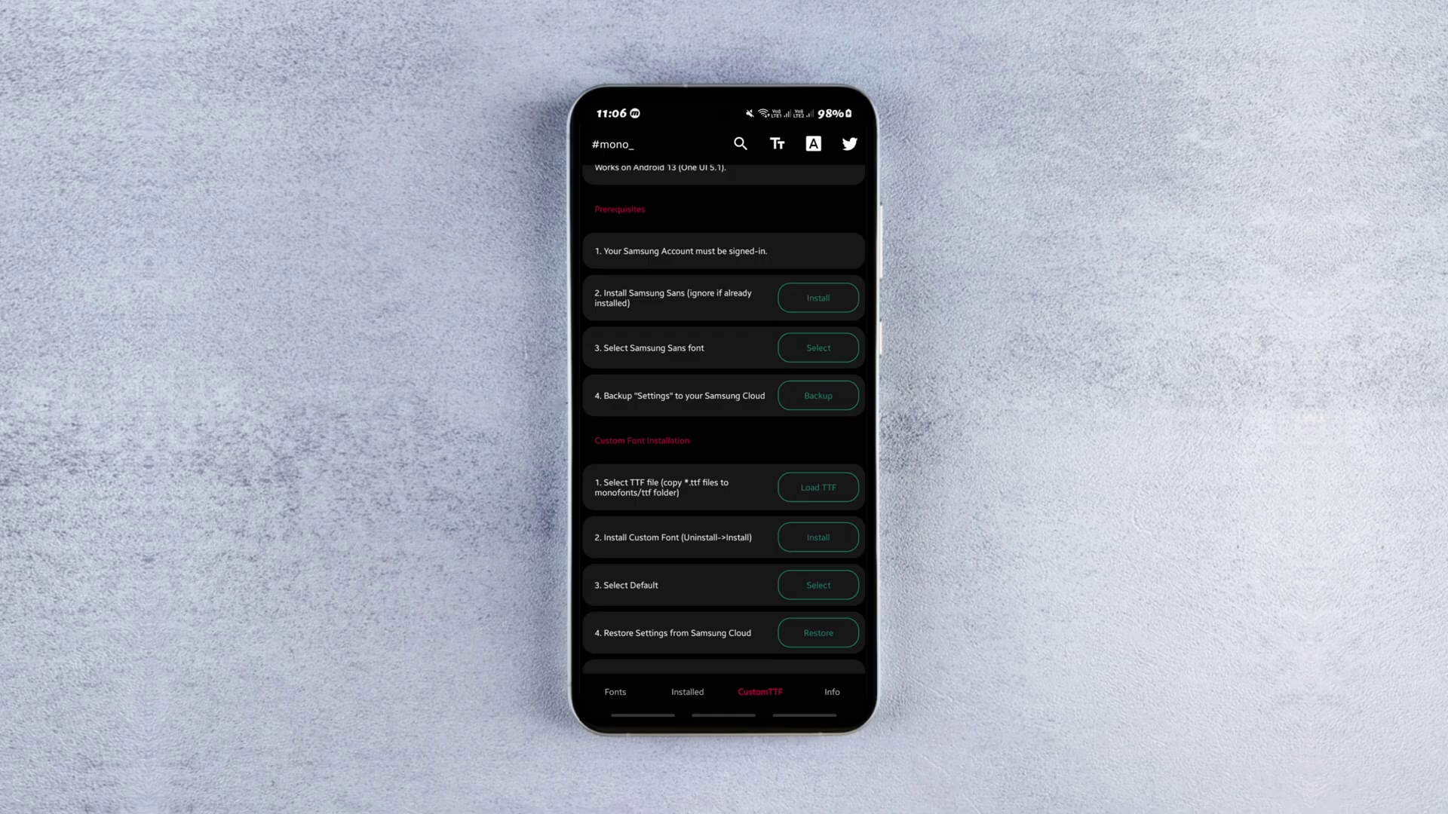
{"action": "scroll", "coordinate": [724, 415], "scroll_direction": "down", "scroll_amount": 1}
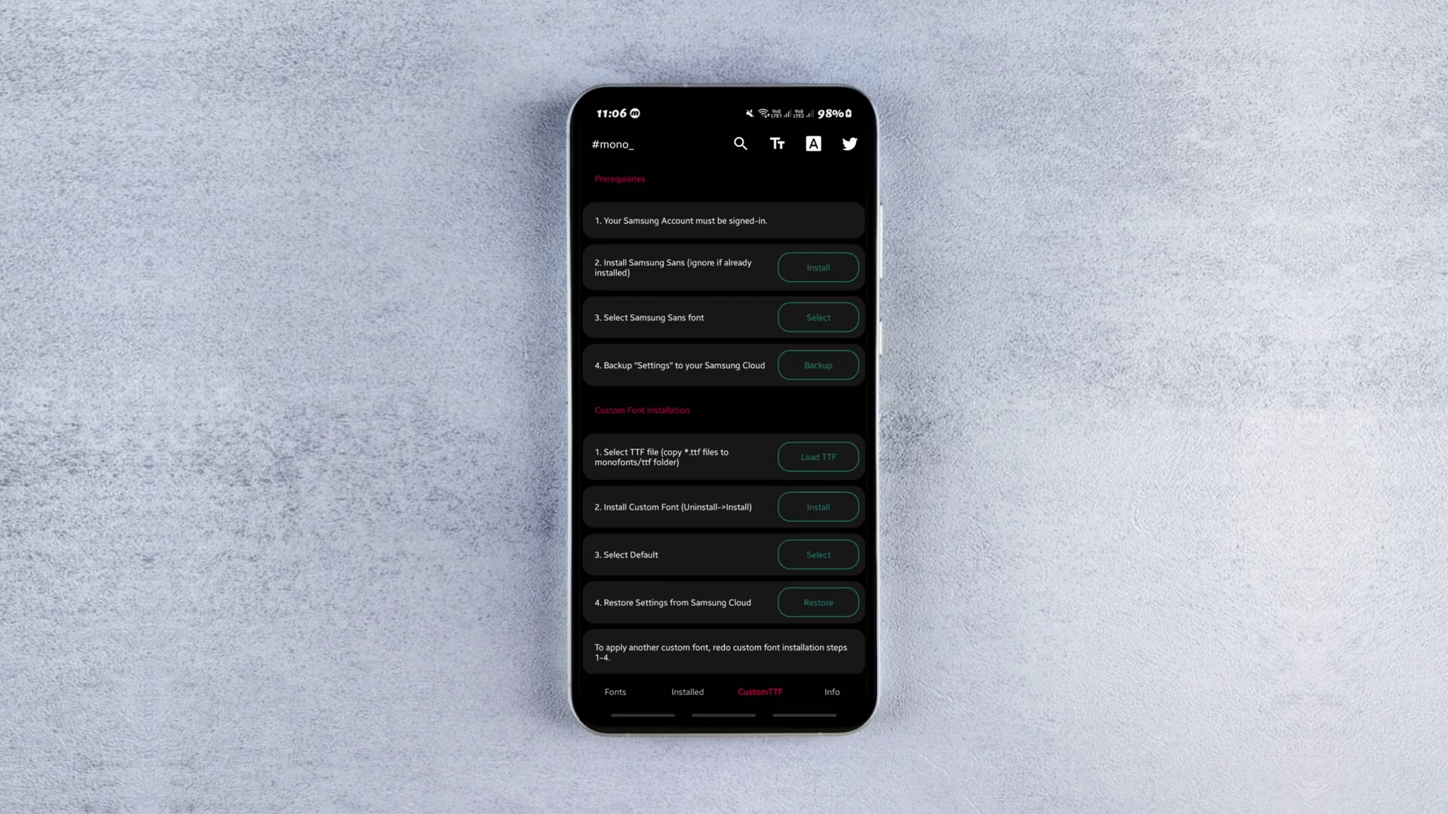
Browse the Load TTF file list (Couture, Gretaros) and cancel without choosing a font
{"action": "left_click", "coordinate": [834, 455]}
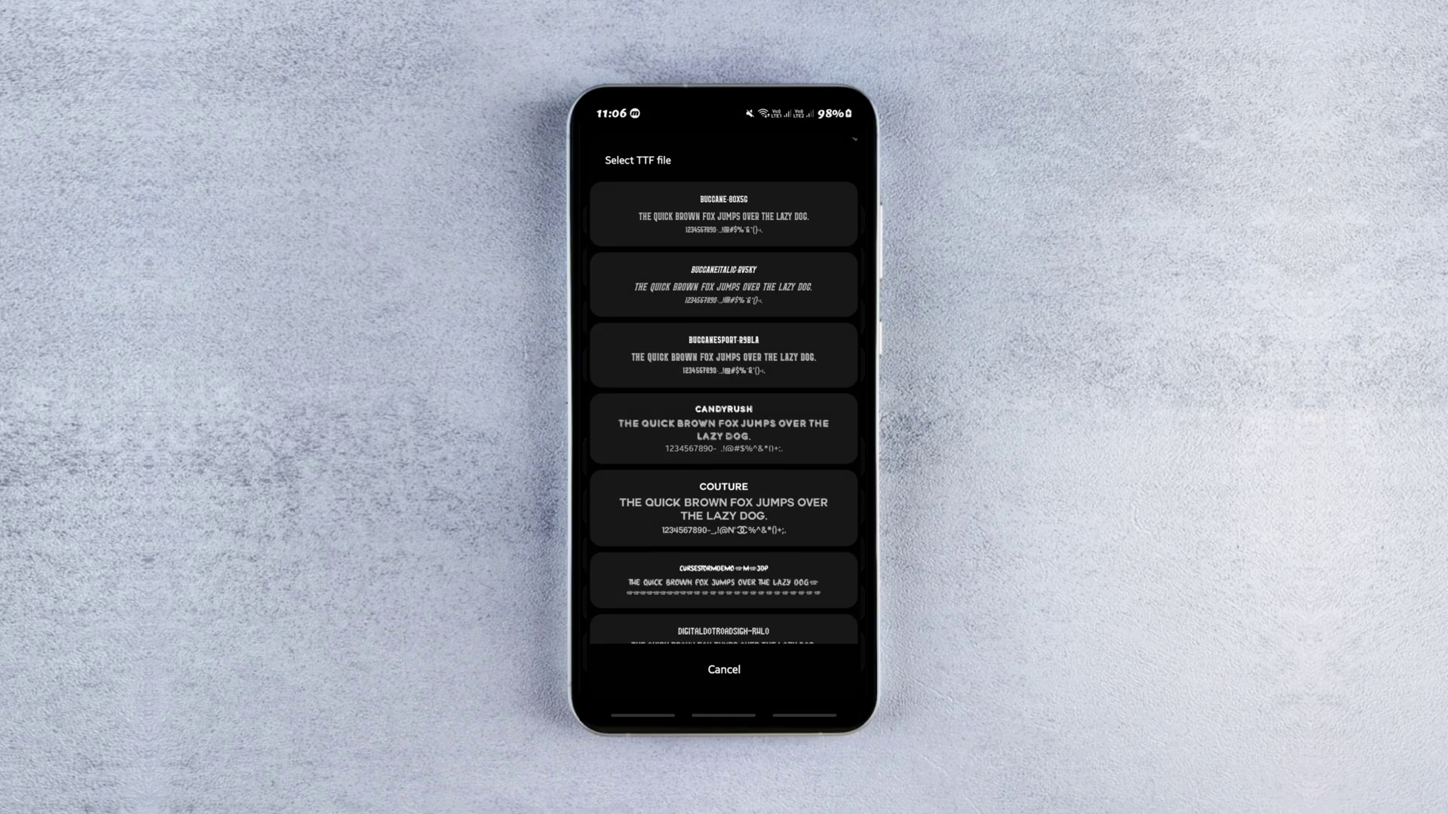
{"action": "scroll", "coordinate": [724, 484], "scroll_direction": "down", "scroll_amount": 5}
{"action": "scroll", "coordinate": [724, 414], "scroll_direction": "down", "scroll_amount": 2}
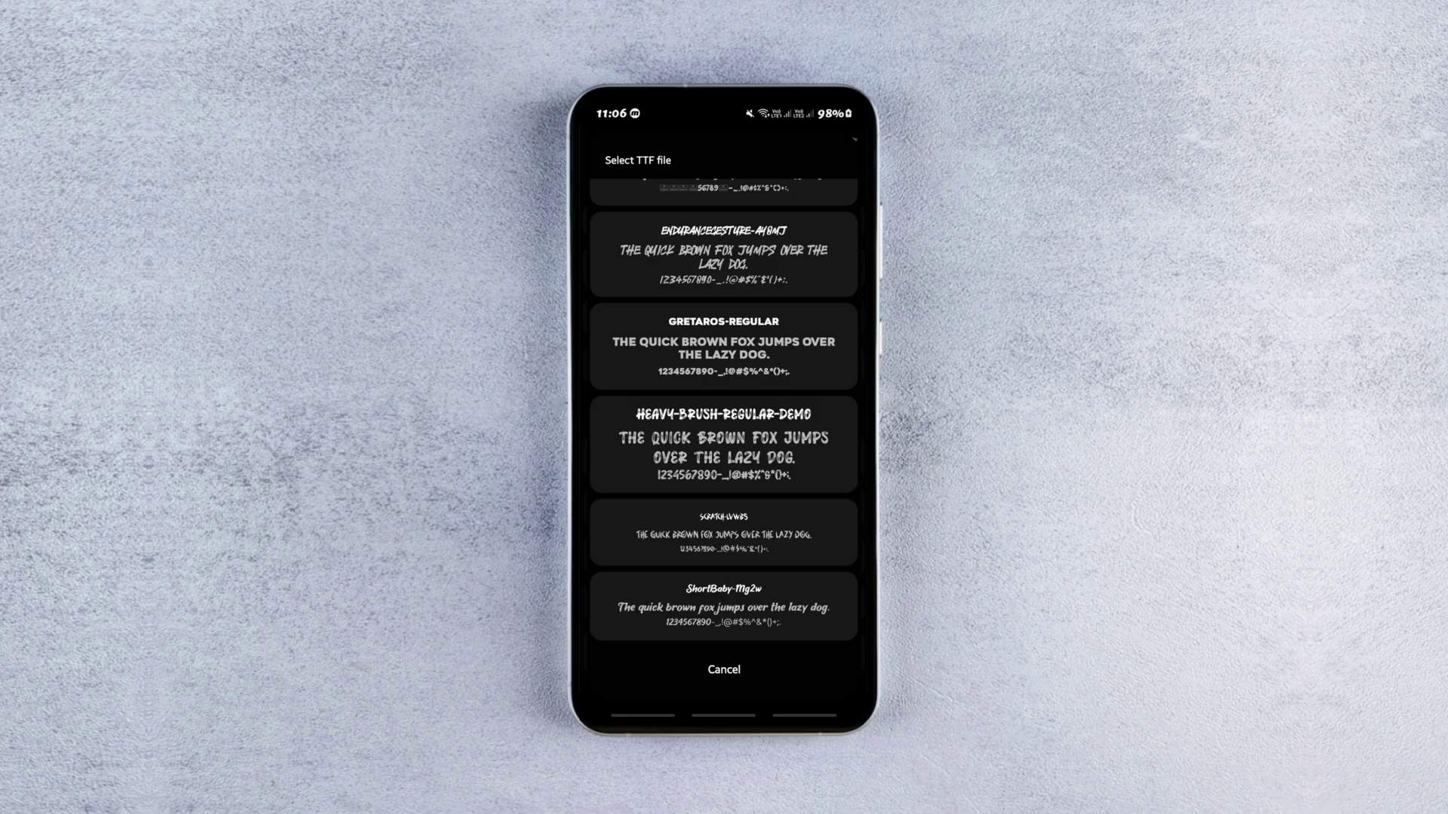
{"action": "left_click", "coordinate": [735, 667]}
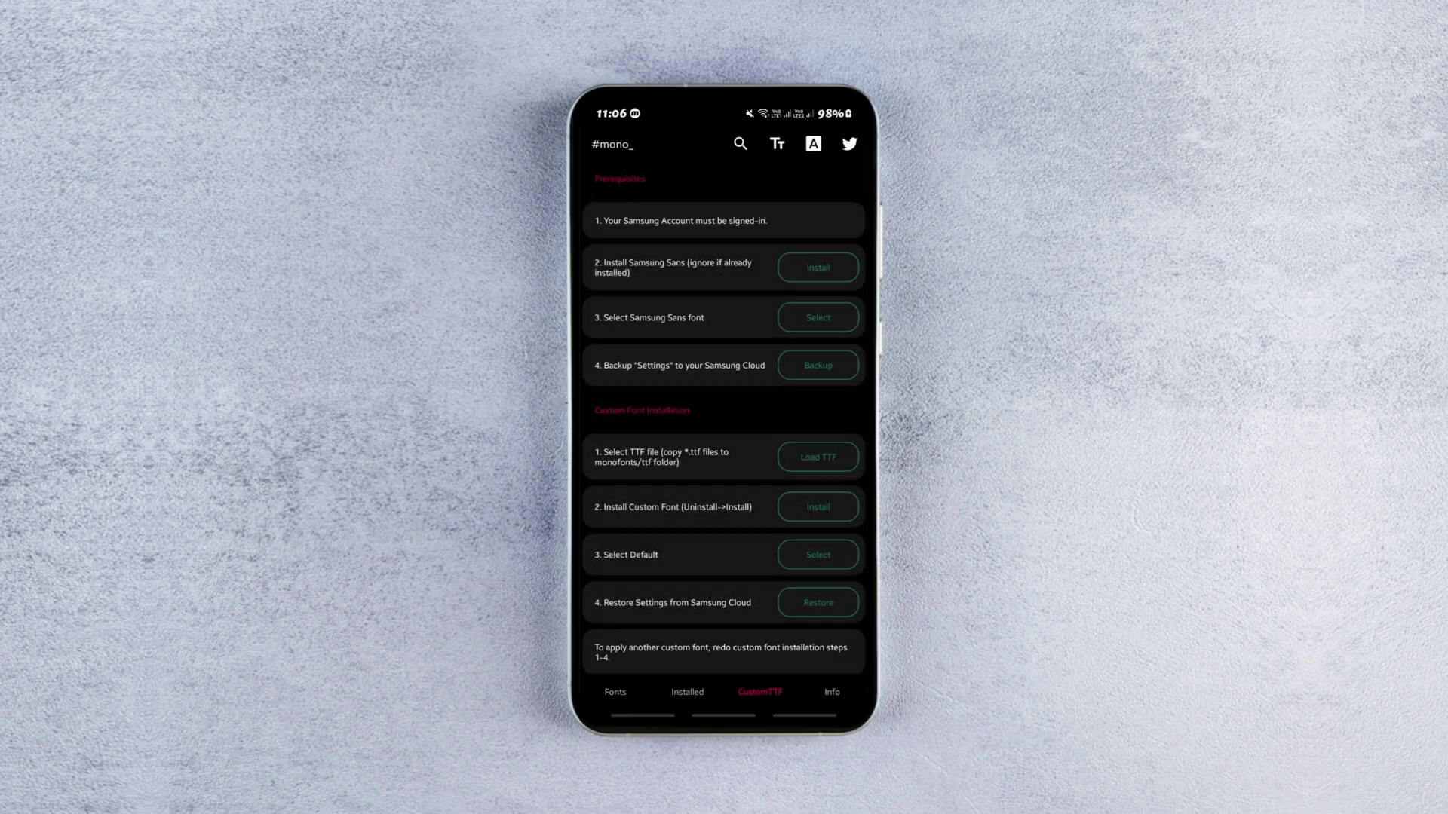
{"action": "left_click", "coordinate": [819, 457]}
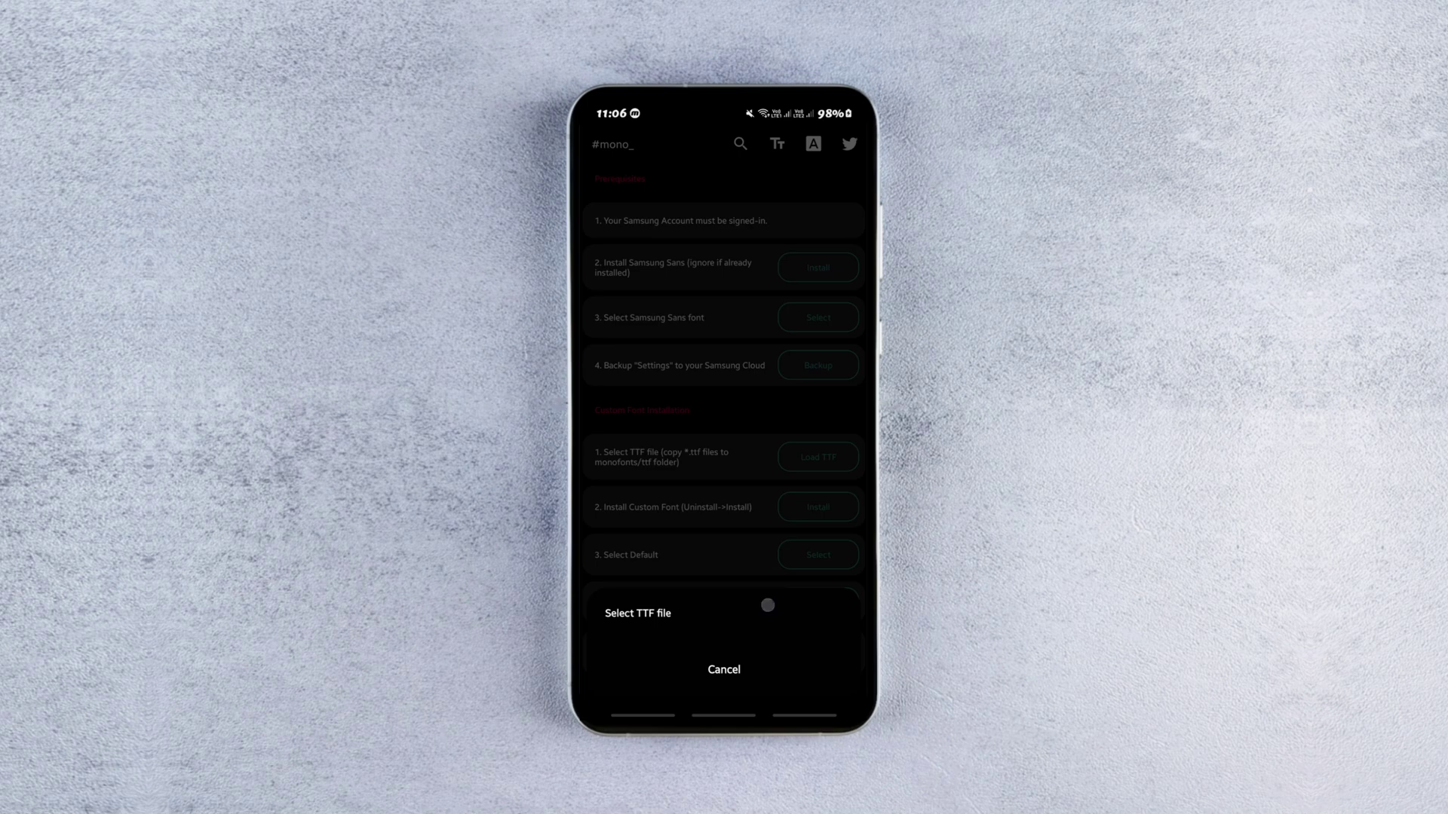
{"action": "left_click", "coordinate": [728, 668]}
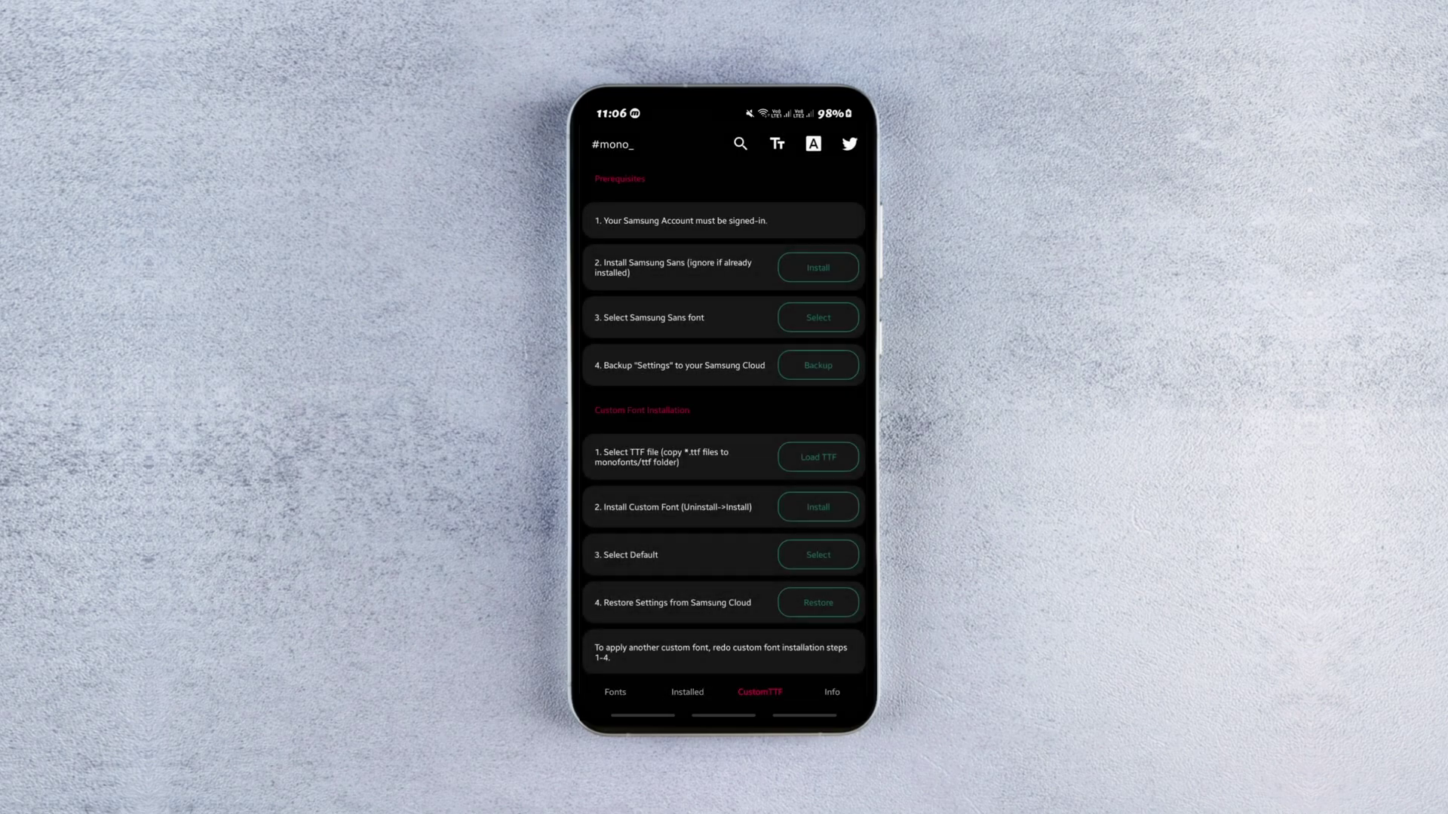
{"action": "left_click", "coordinate": [818, 457]}
{"action": "left_click", "coordinate": [724, 669]}
Launch Chrome, search 'ttf font download' and go to the dafont.com result
{"action": "left_click_drag", "start_coordinate": [724, 715], "coordinate": [724, 509]}
{"action": "left_click_drag", "start_coordinate": [724, 634], "coordinate": [724, 340]}
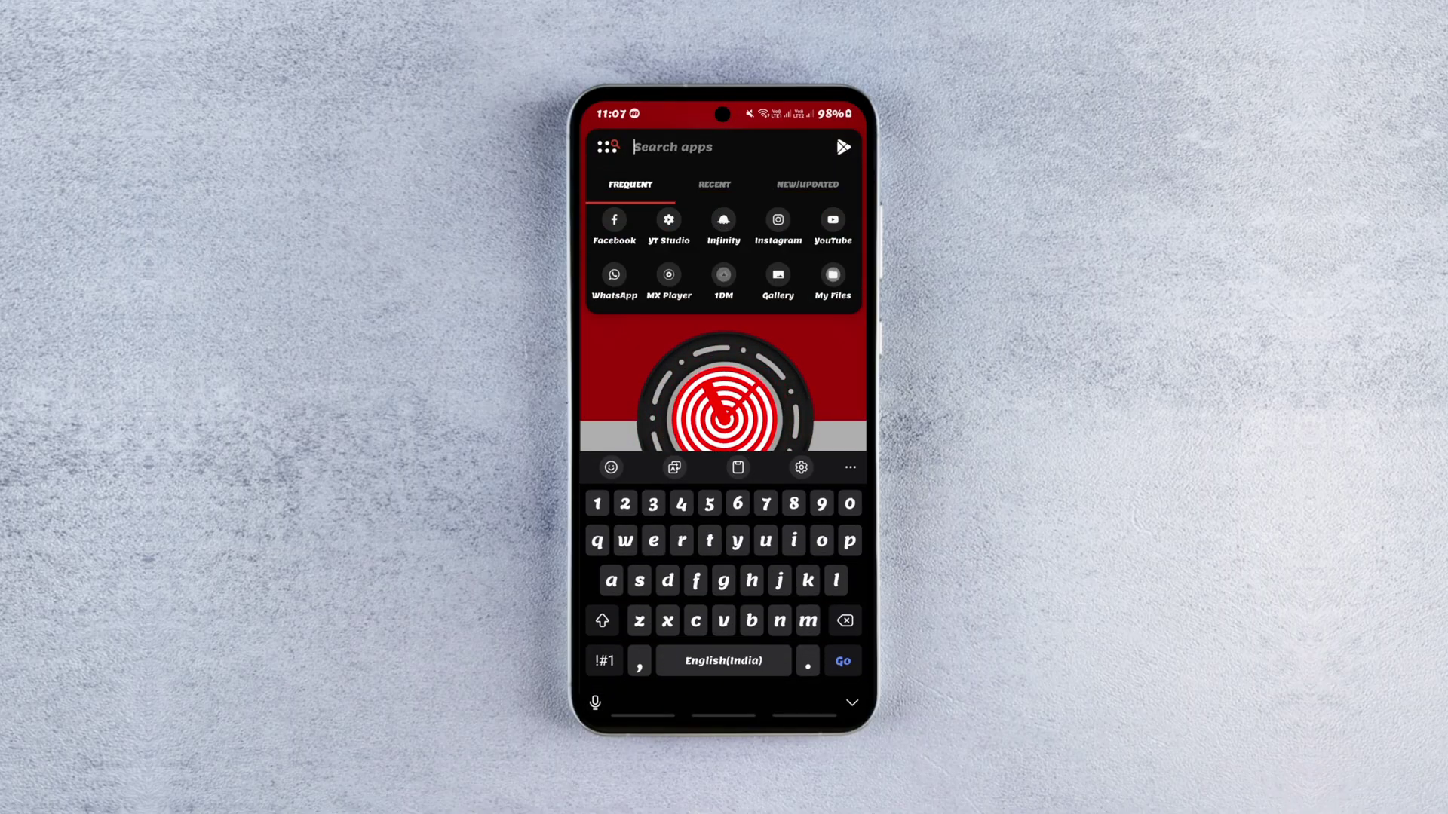
{"action": "type", "text": "chro"}
{"action": "left_click", "coordinate": [669, 178]}
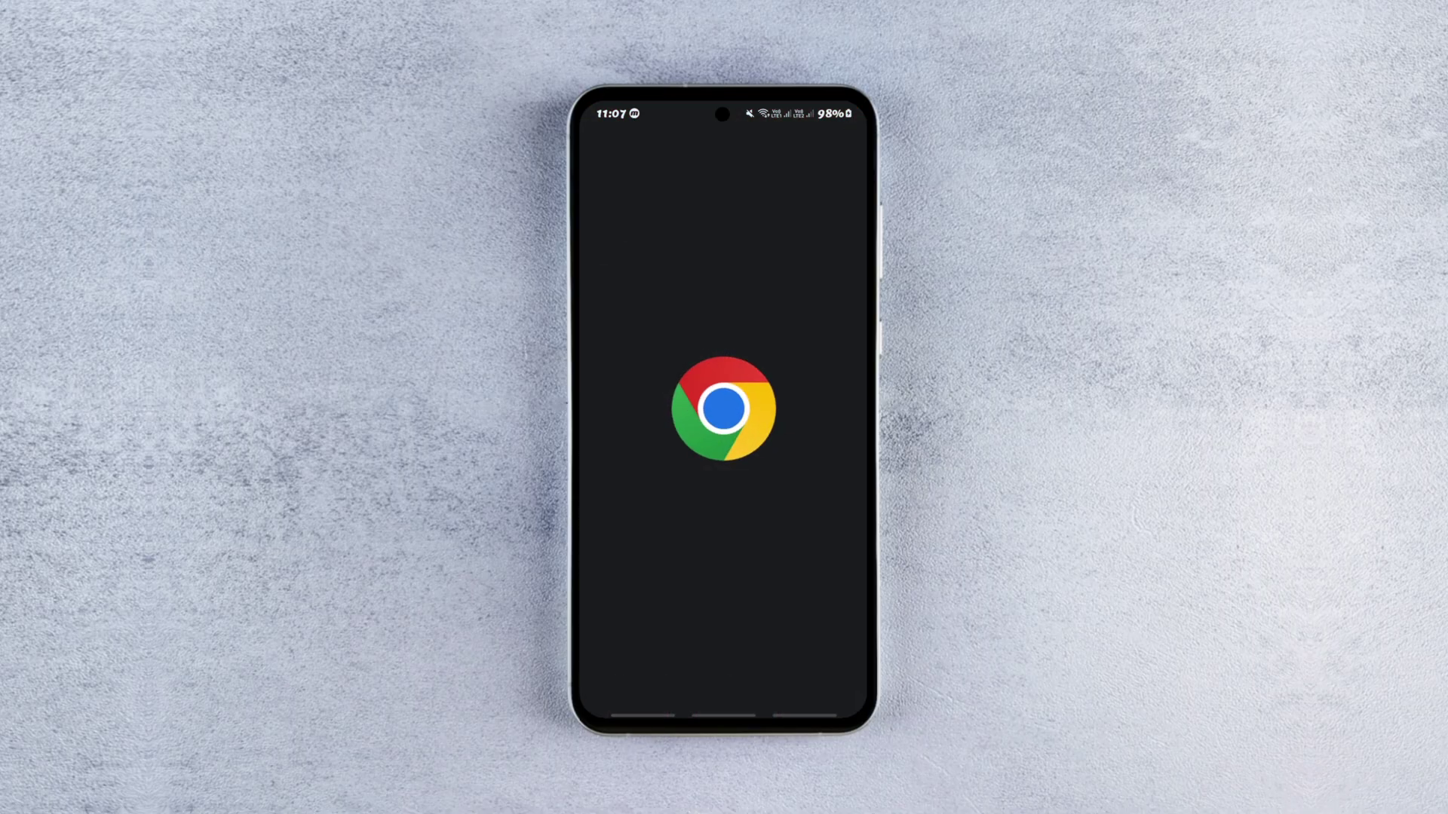
{"action": "left_click", "coordinate": [680, 249]}
{"action": "type", "text": "ttf font"}
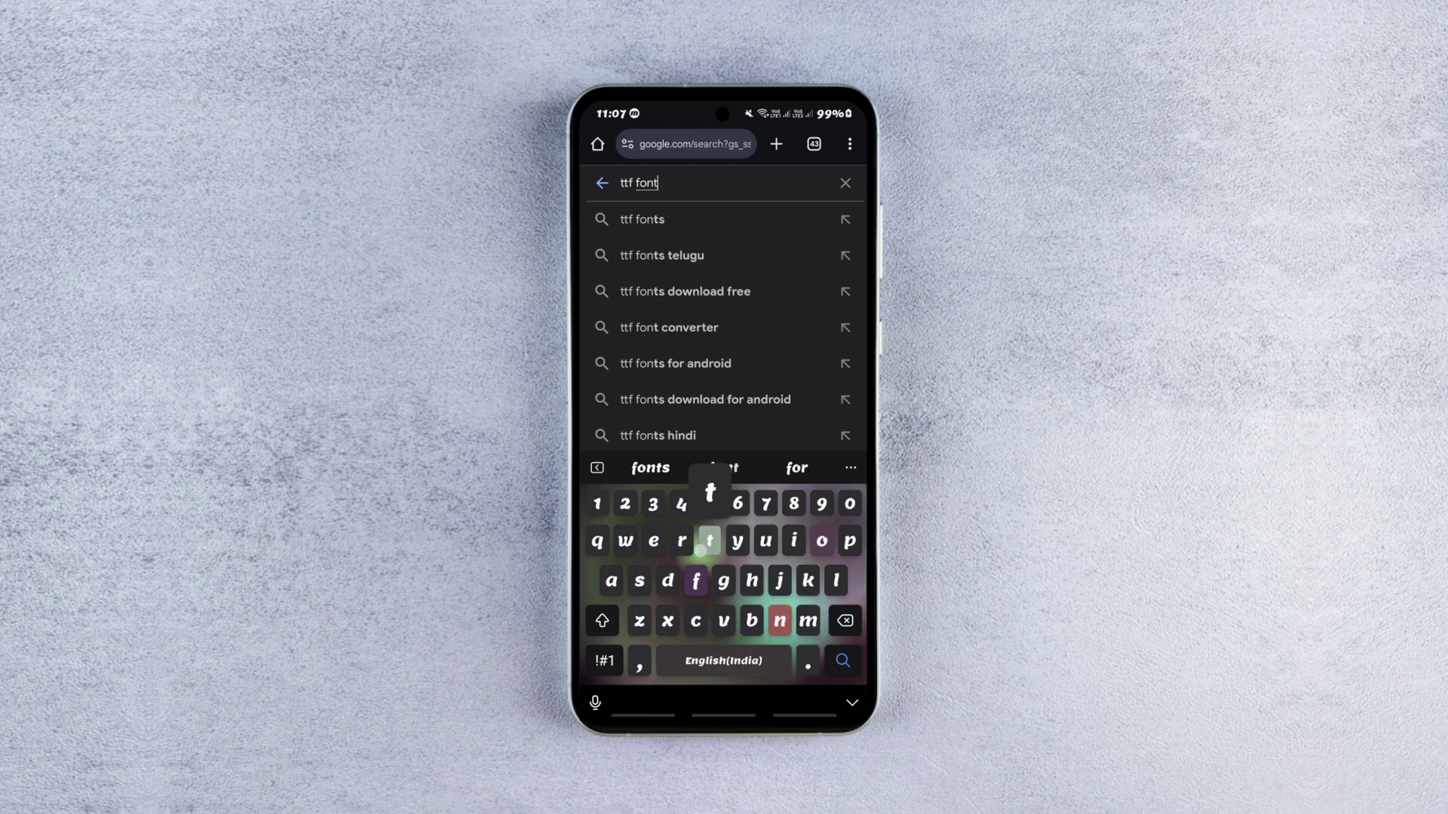
{"action": "type", "text": " download"}
{"action": "key", "text": "Return"}
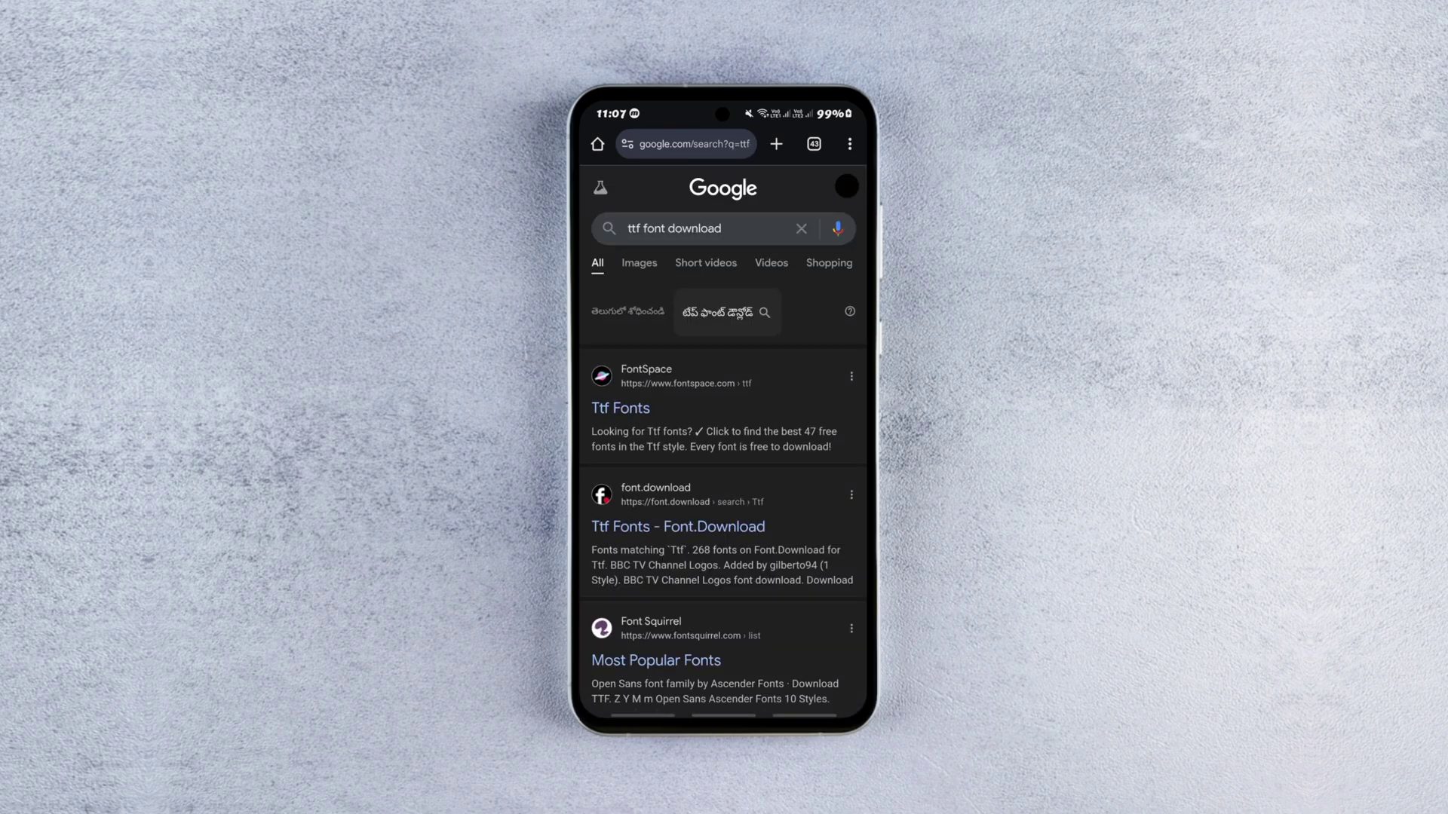
{"action": "scroll", "coordinate": [724, 453], "scroll_direction": "down", "scroll_amount": 3}
{"action": "scroll", "coordinate": [725, 453], "scroll_direction": "down", "scroll_amount": 3}
{"action": "scroll", "coordinate": [724, 452], "scroll_direction": "down", "scroll_amount": 3}
{"action": "scroll", "coordinate": [724, 452], "scroll_direction": "down", "scroll_amount": 3}
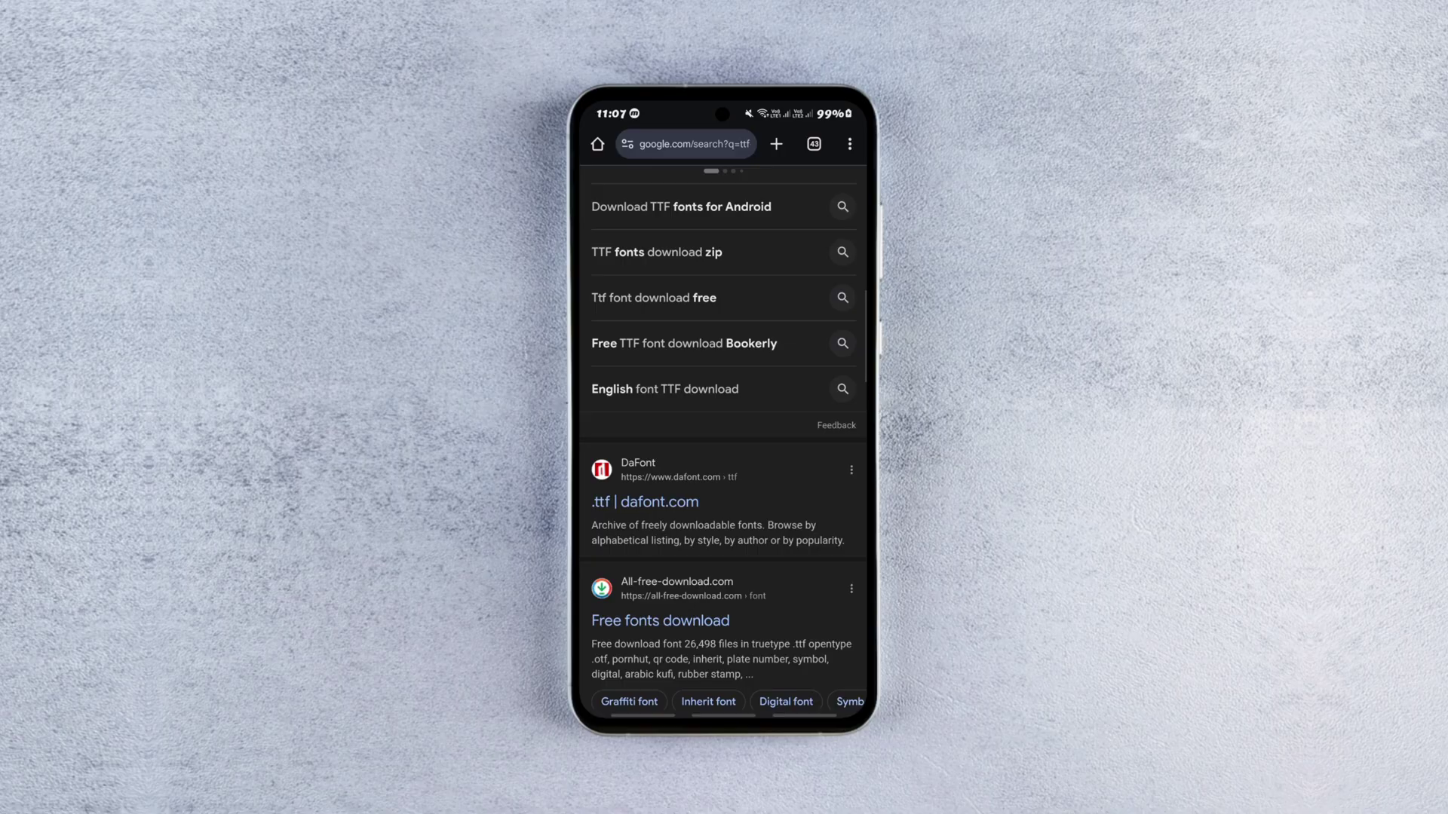
{"action": "left_click", "coordinate": [645, 501]}
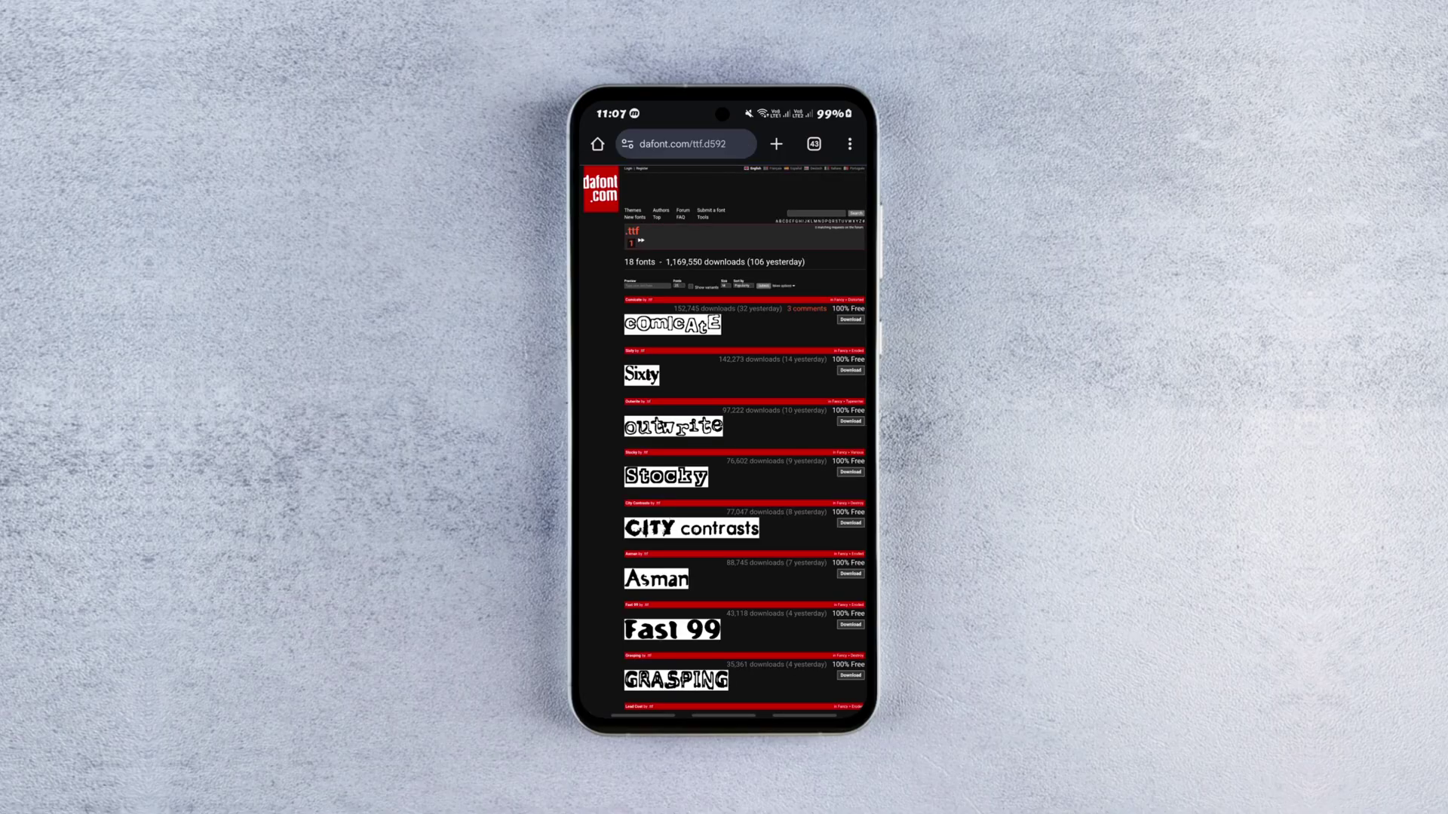
Search DaFont for 'Led dot', download the LED Dot-Matrix font, then show Recents
{"action": "left_click", "coordinate": [816, 212]}
{"action": "type", "text": "dt"}
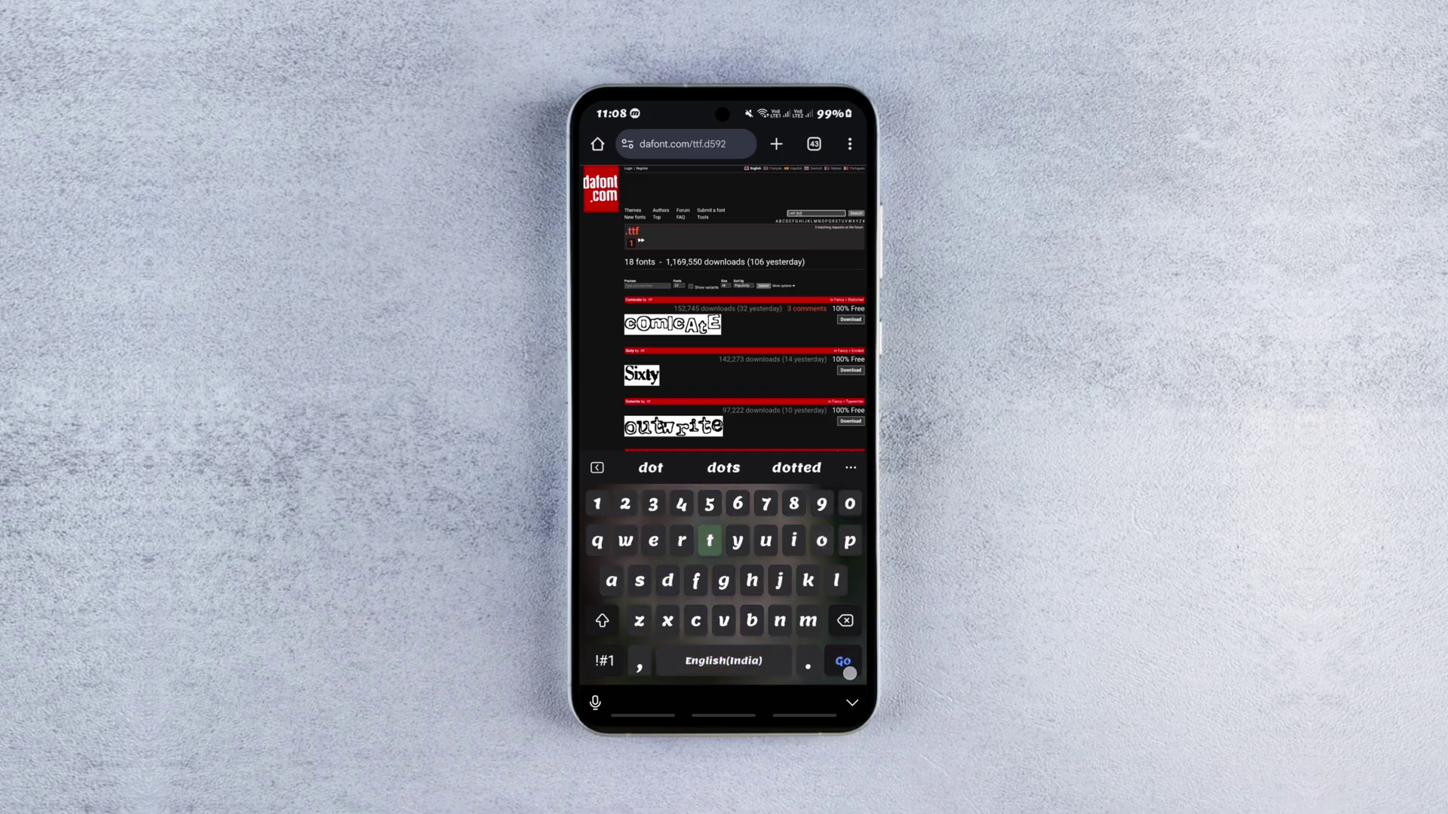
{"action": "key", "text": "Return"}
{"action": "scroll", "coordinate": [724, 317], "scroll_direction": "up", "scroll_amount": 3}
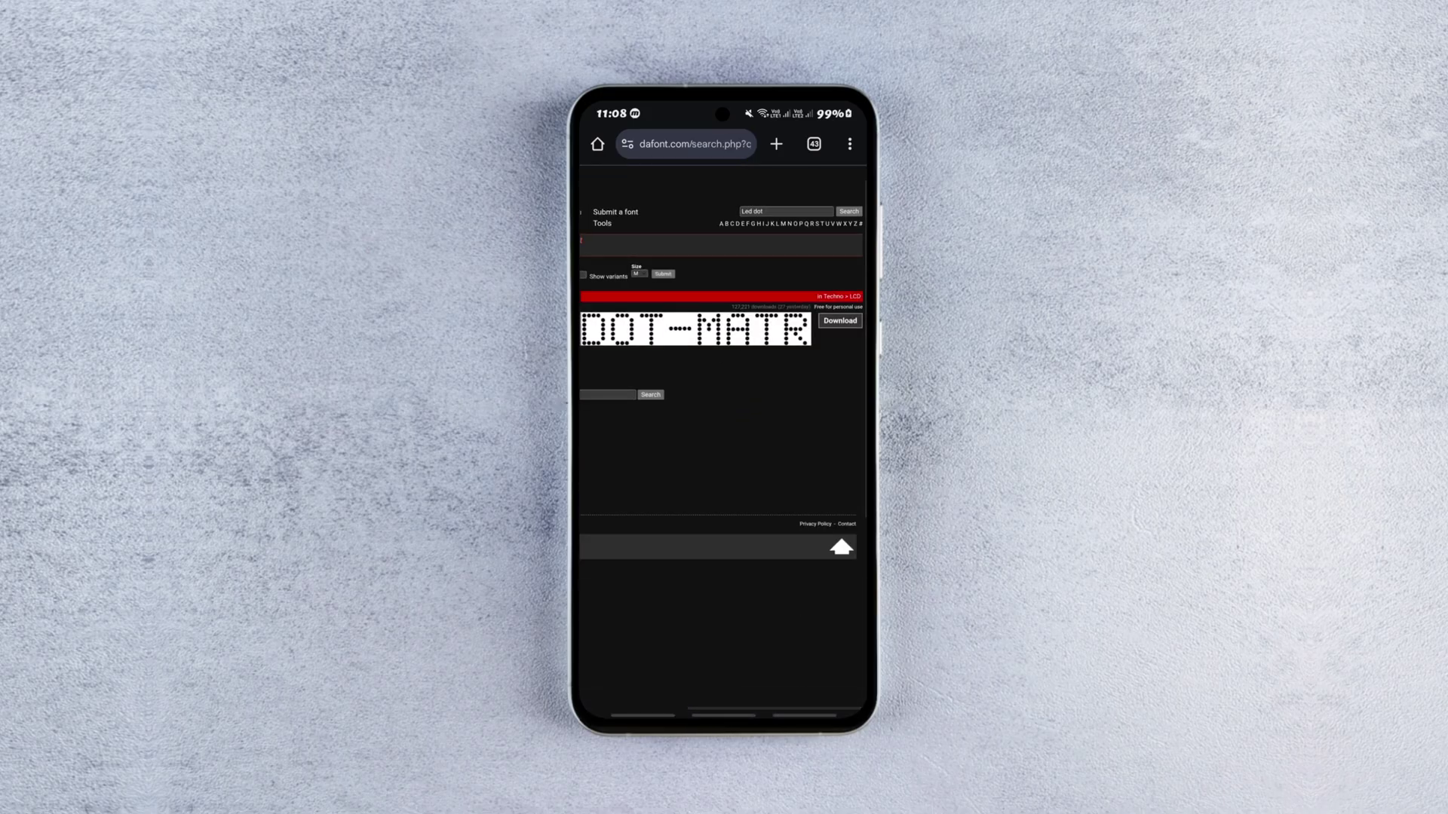
{"action": "left_click", "coordinate": [841, 320]}
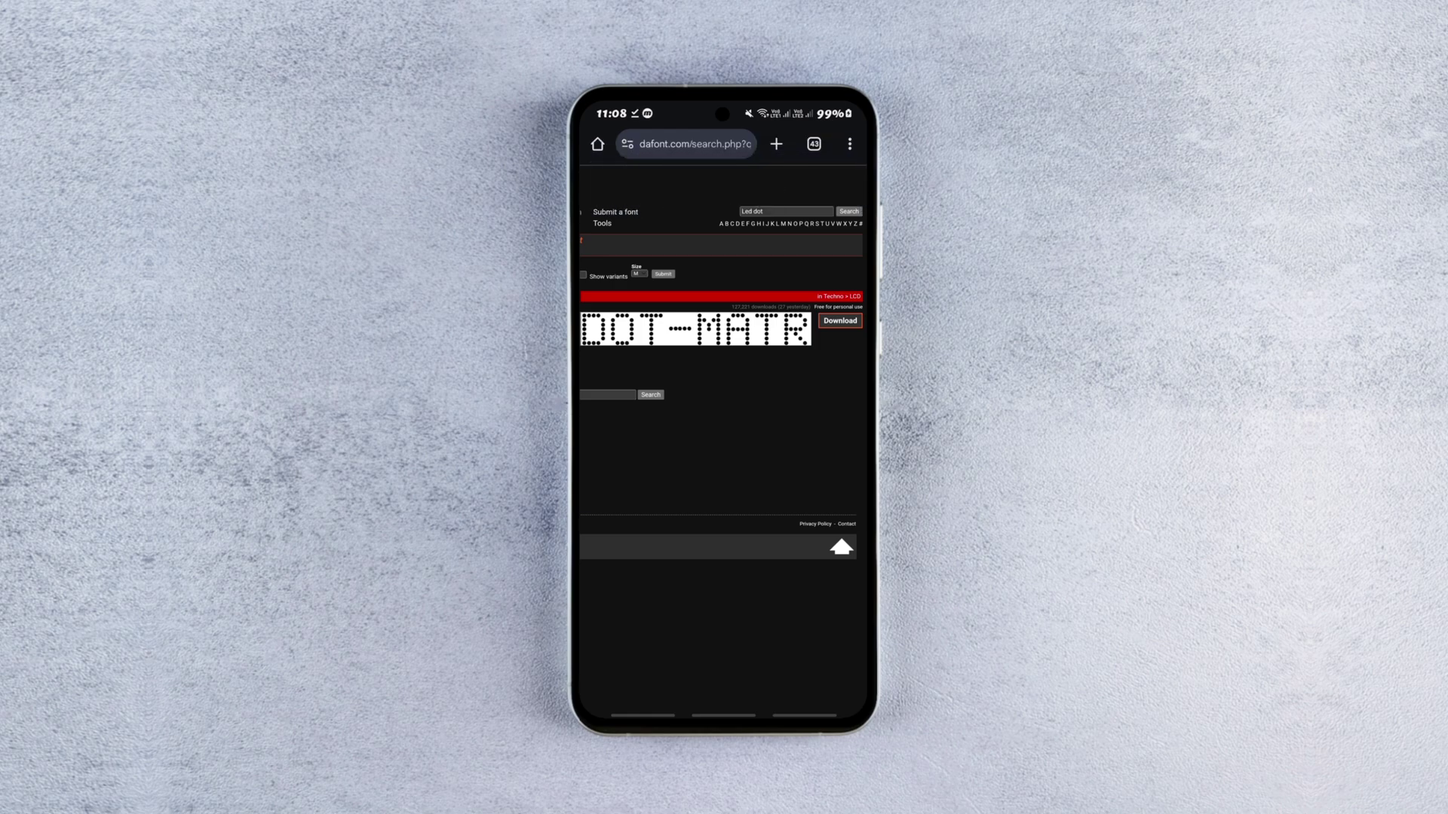
{"action": "left_click_drag", "start_coordinate": [641, 714], "coordinate": [637, 676]}
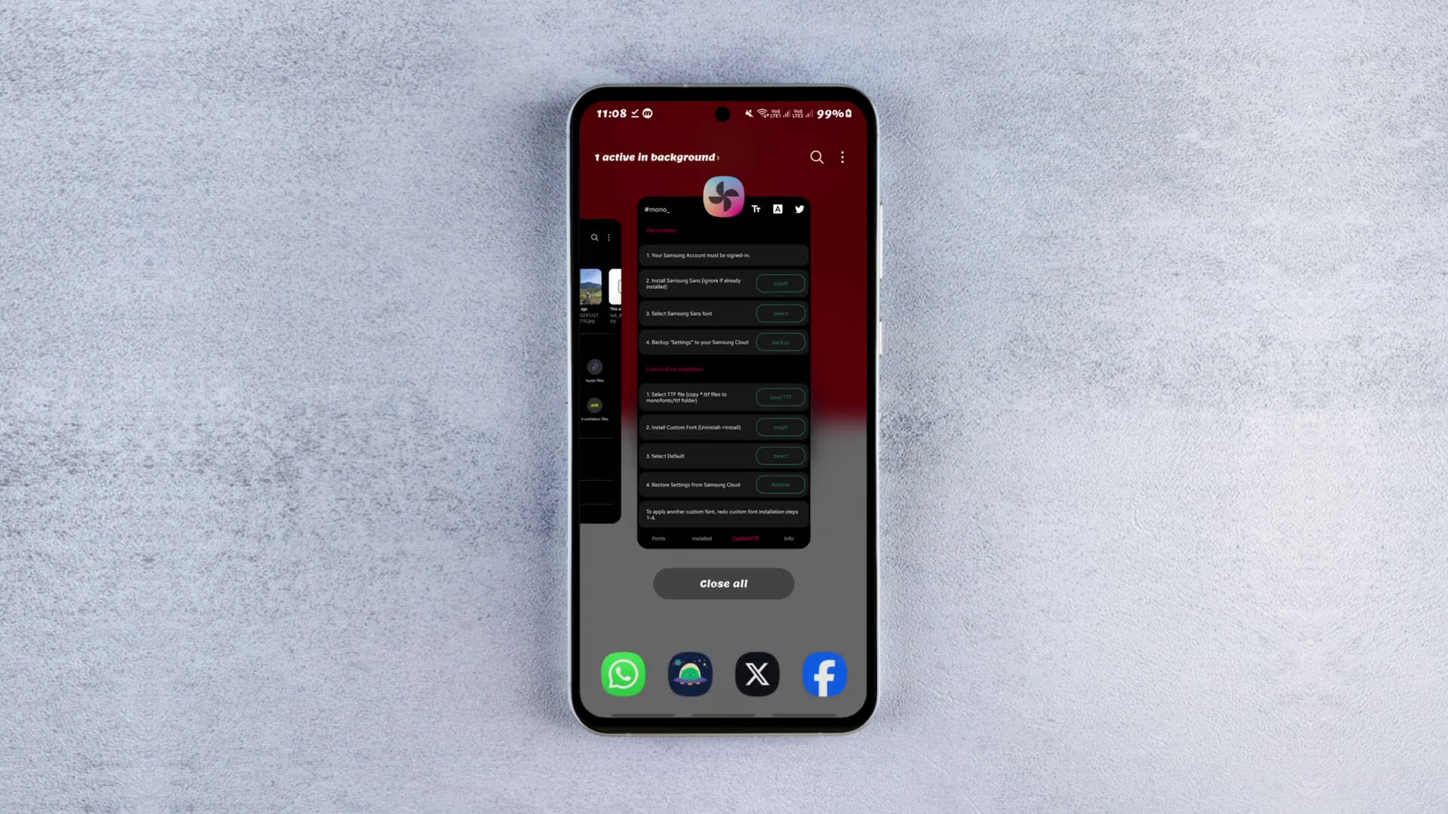
Extract led_dot_matrix.zip in My Files and enter the extracted folder
{"action": "left_click", "coordinate": [601, 373]}
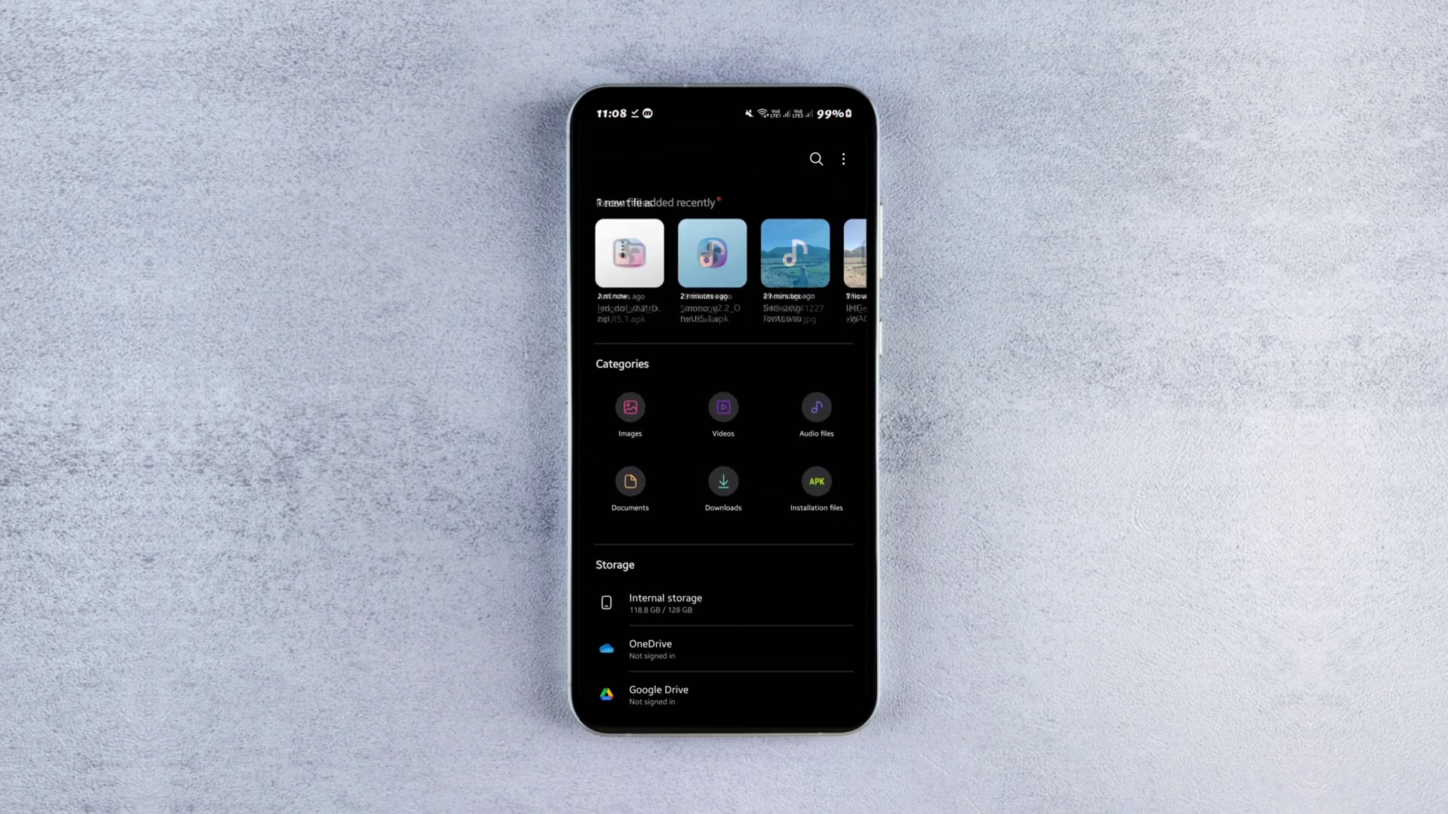
{"action": "left_click", "coordinate": [614, 259]}
{"action": "left_click", "coordinate": [837, 685]}
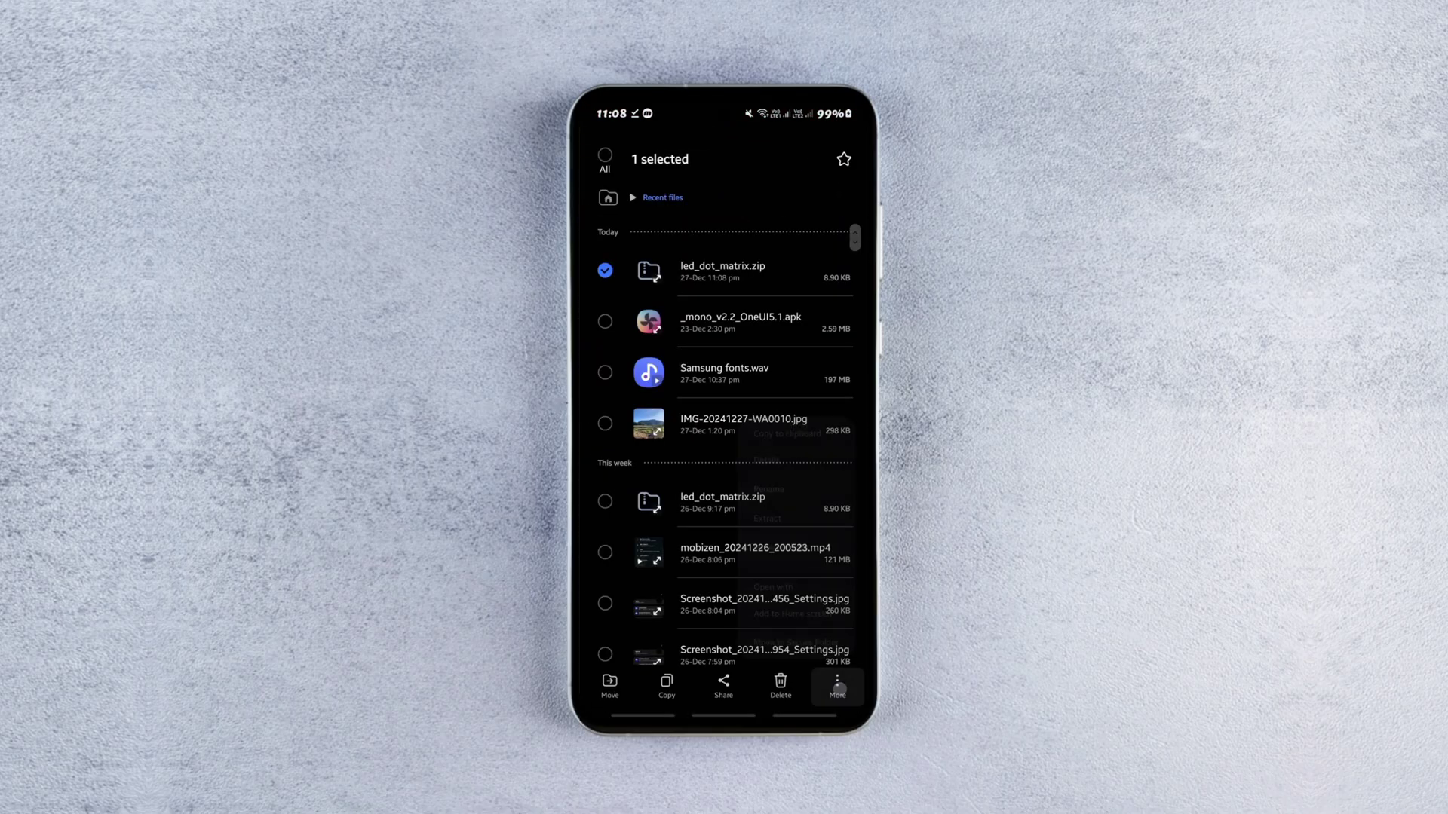
{"action": "left_click", "coordinate": [797, 501]}
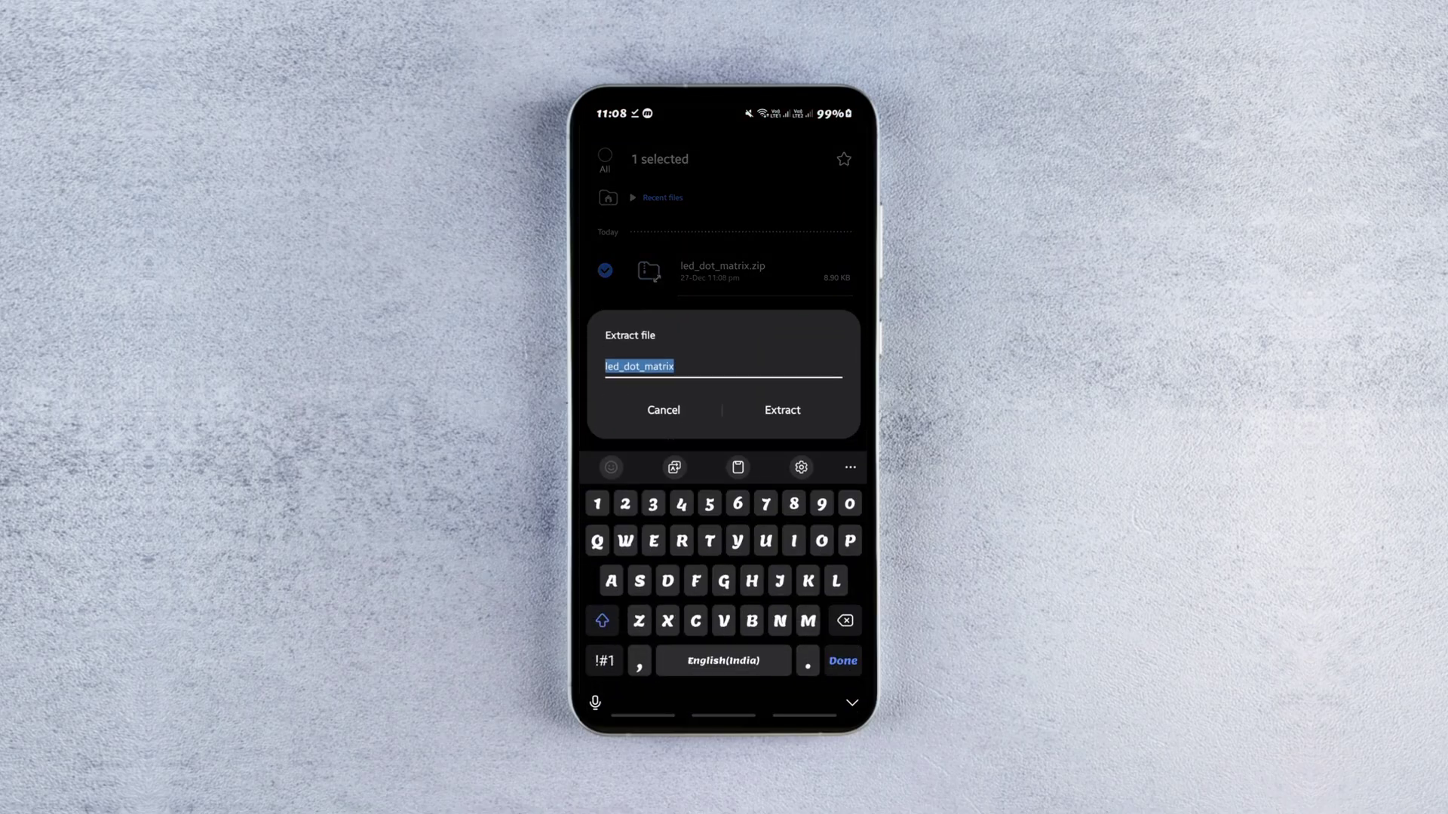
{"action": "left_click", "coordinate": [782, 410]}
{"action": "left_click", "coordinate": [793, 656]}
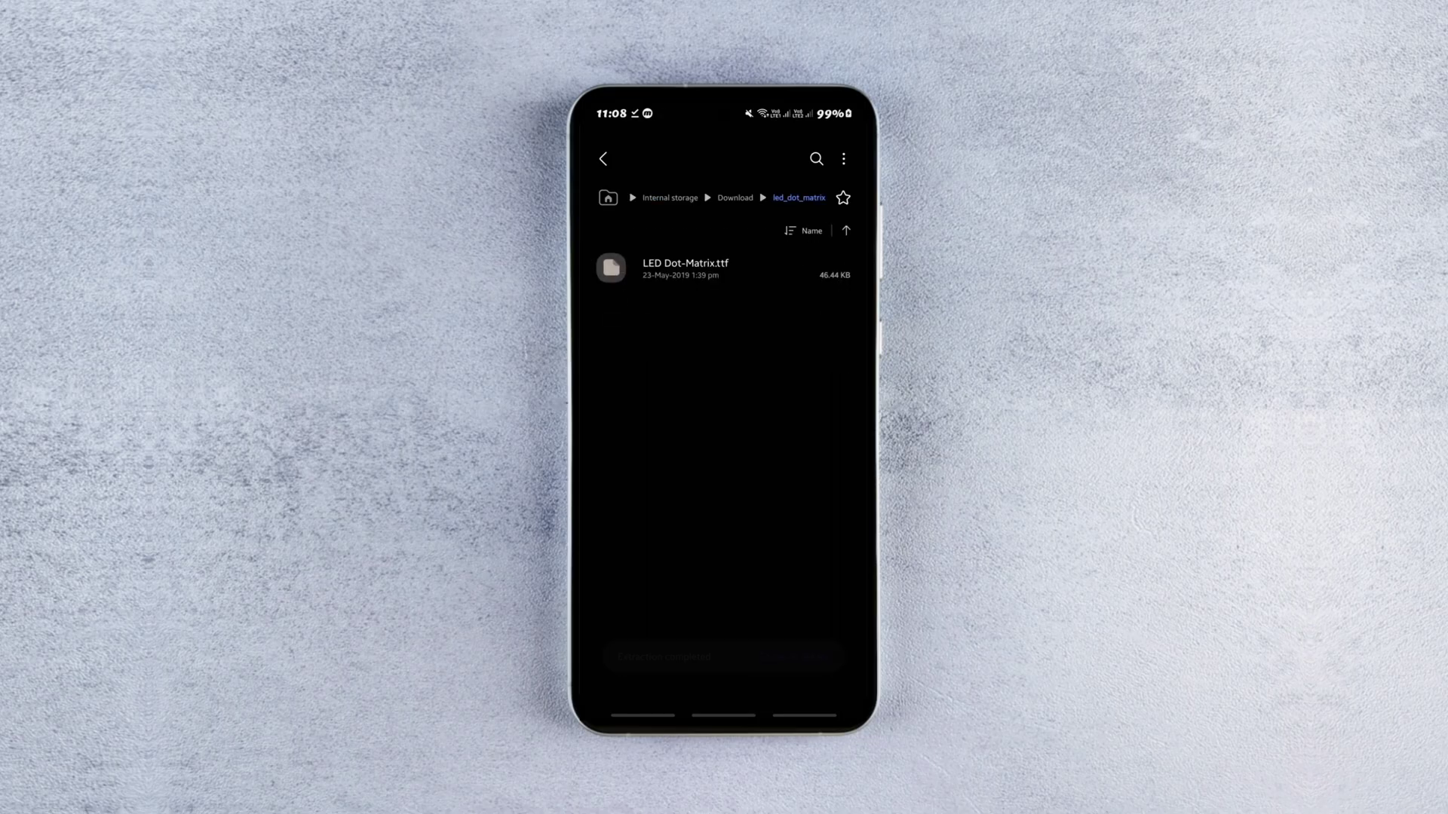
Move LED Dot-Matrix.ttf into the monofonts/ttf folder and return to My Files home
{"action": "left_click", "coordinate": [607, 686]}
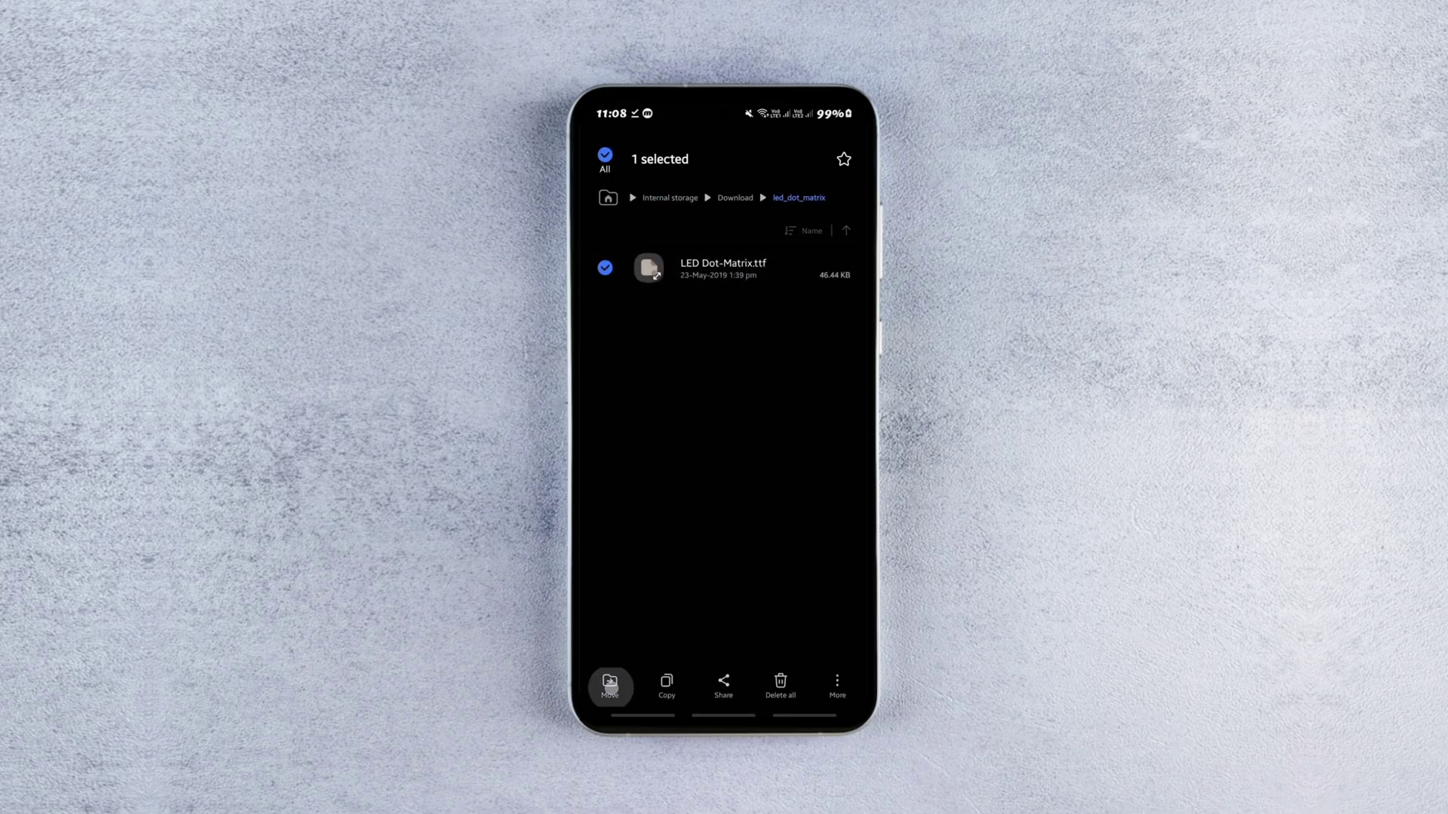
{"action": "left_click", "coordinate": [761, 395]}
{"action": "left_click", "coordinate": [751, 375]}
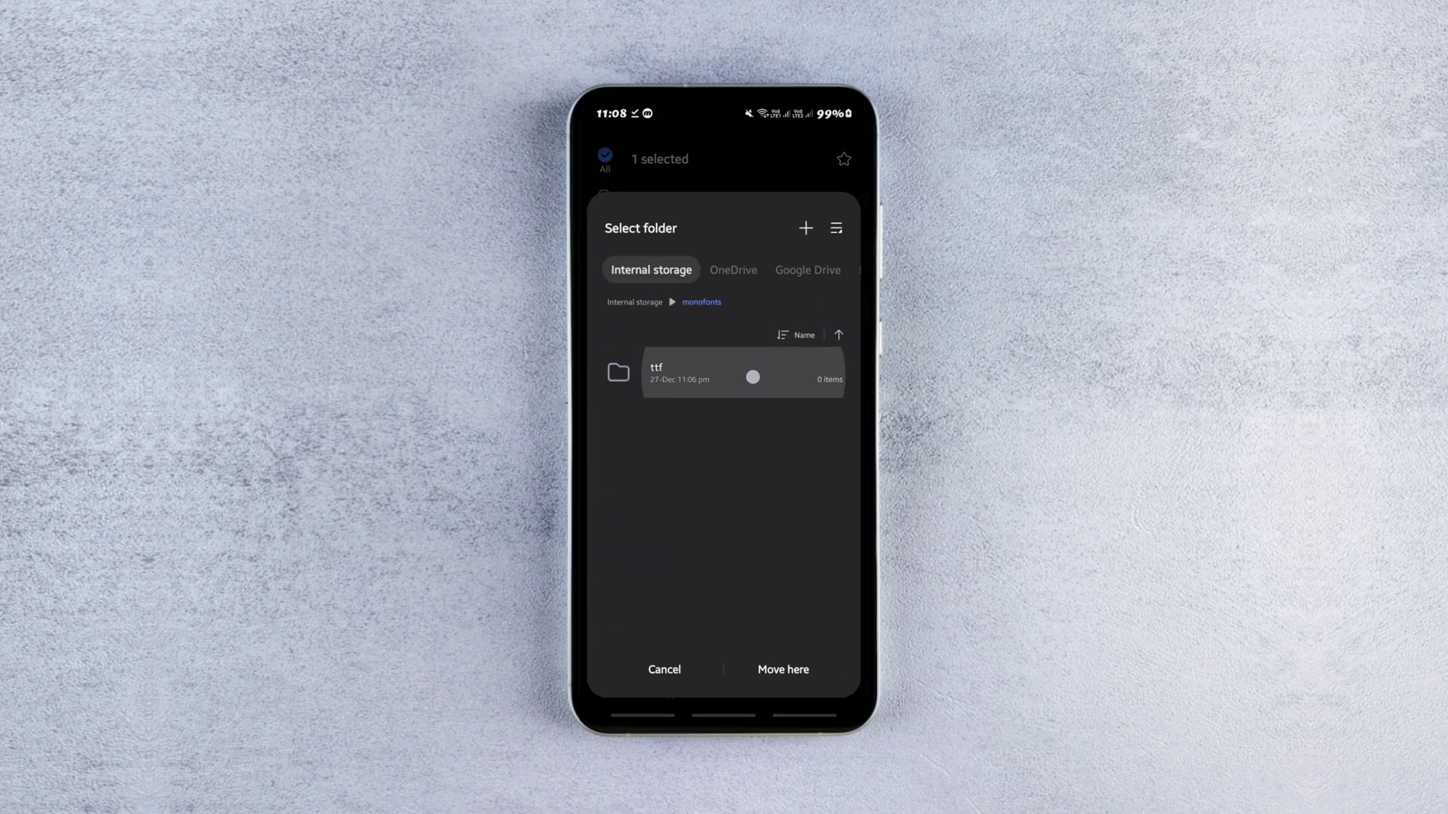
{"action": "left_click", "coordinate": [788, 670]}
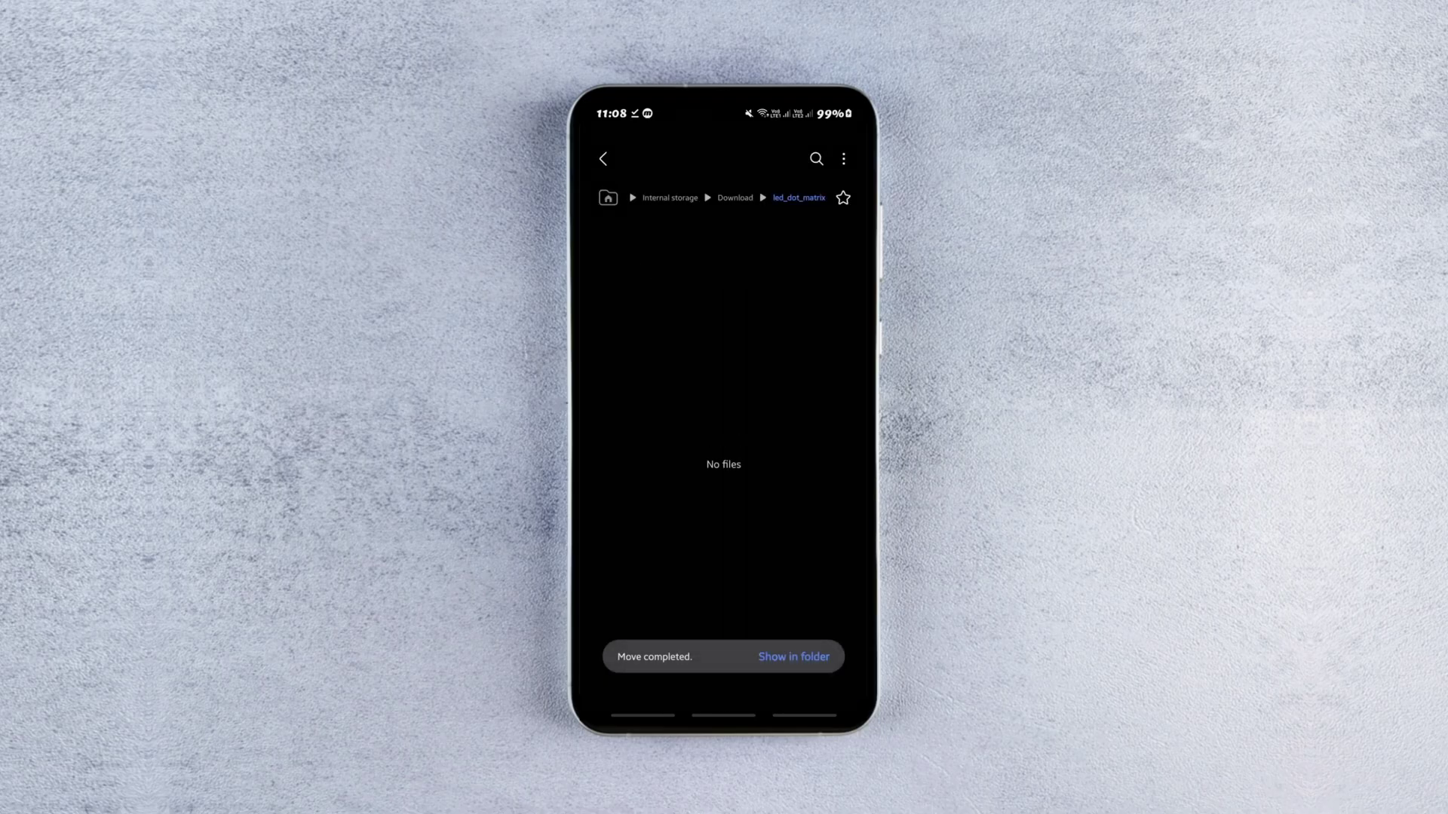
{"action": "left_click", "coordinate": [607, 198]}
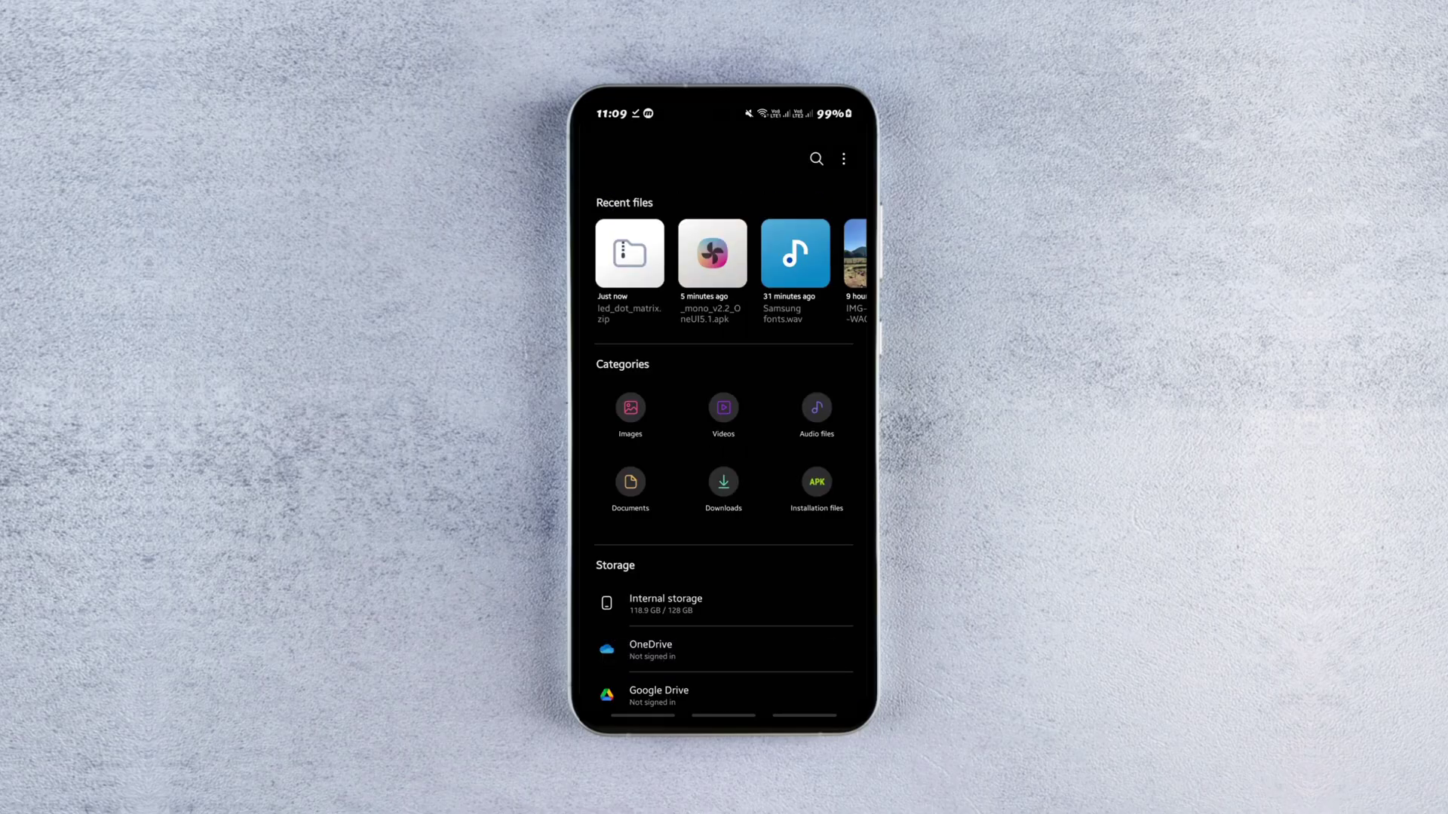
Browse internal storage with the folder filter set to All
{"action": "left_click", "coordinate": [665, 604]}
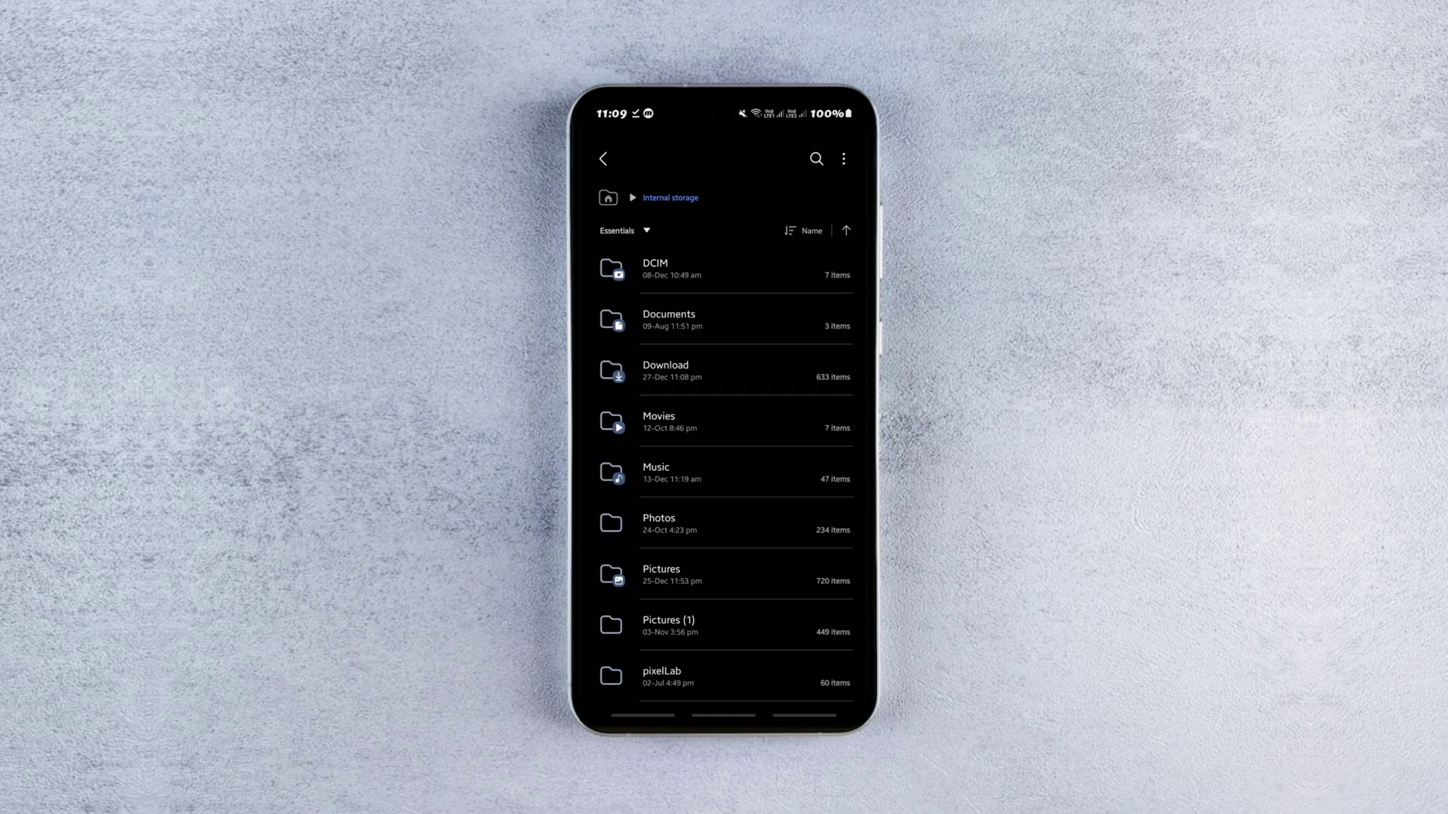
{"action": "left_click", "coordinate": [634, 230]}
{"action": "left_click", "coordinate": [633, 230]}
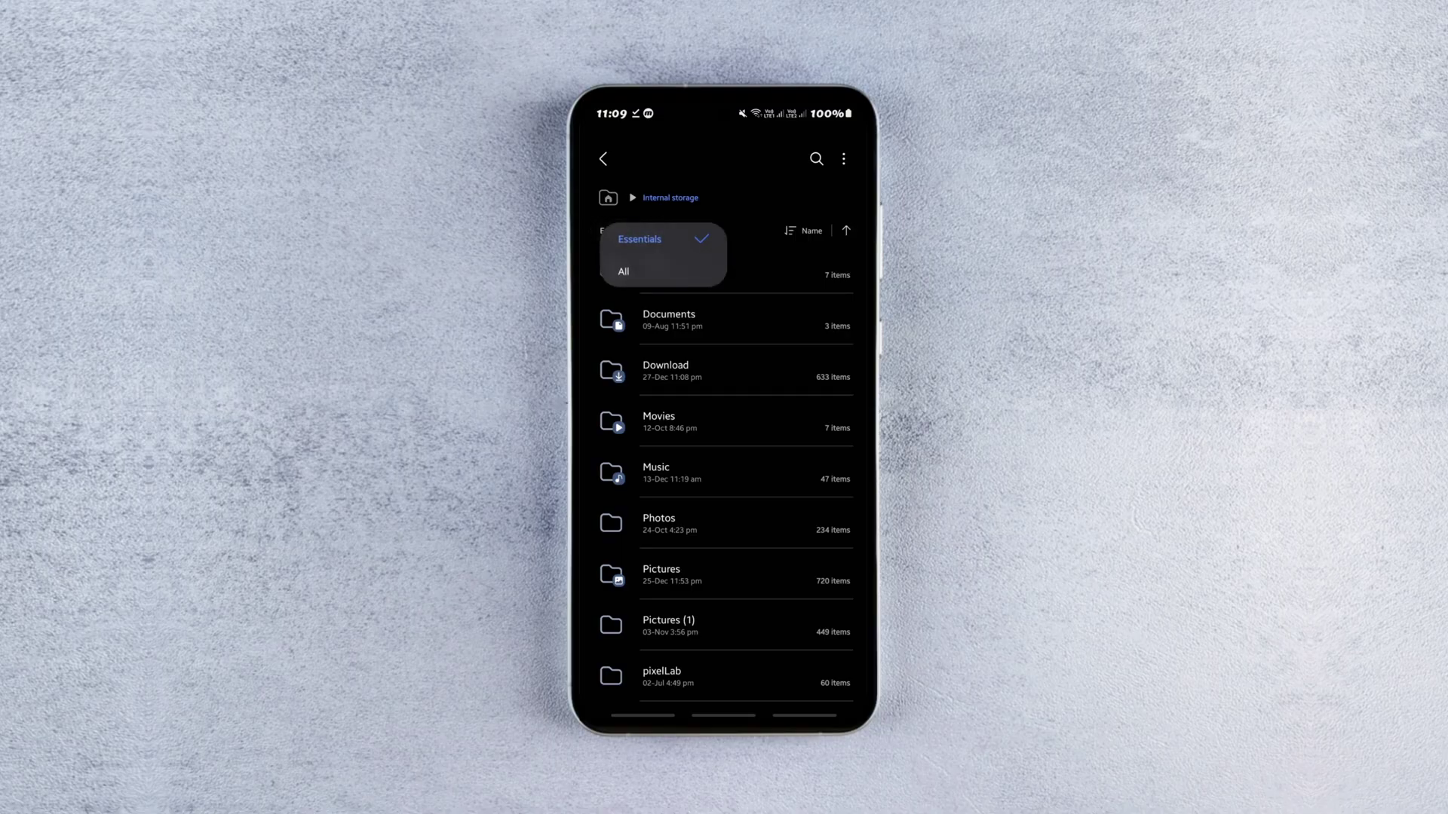
{"action": "left_click", "coordinate": [672, 268]}
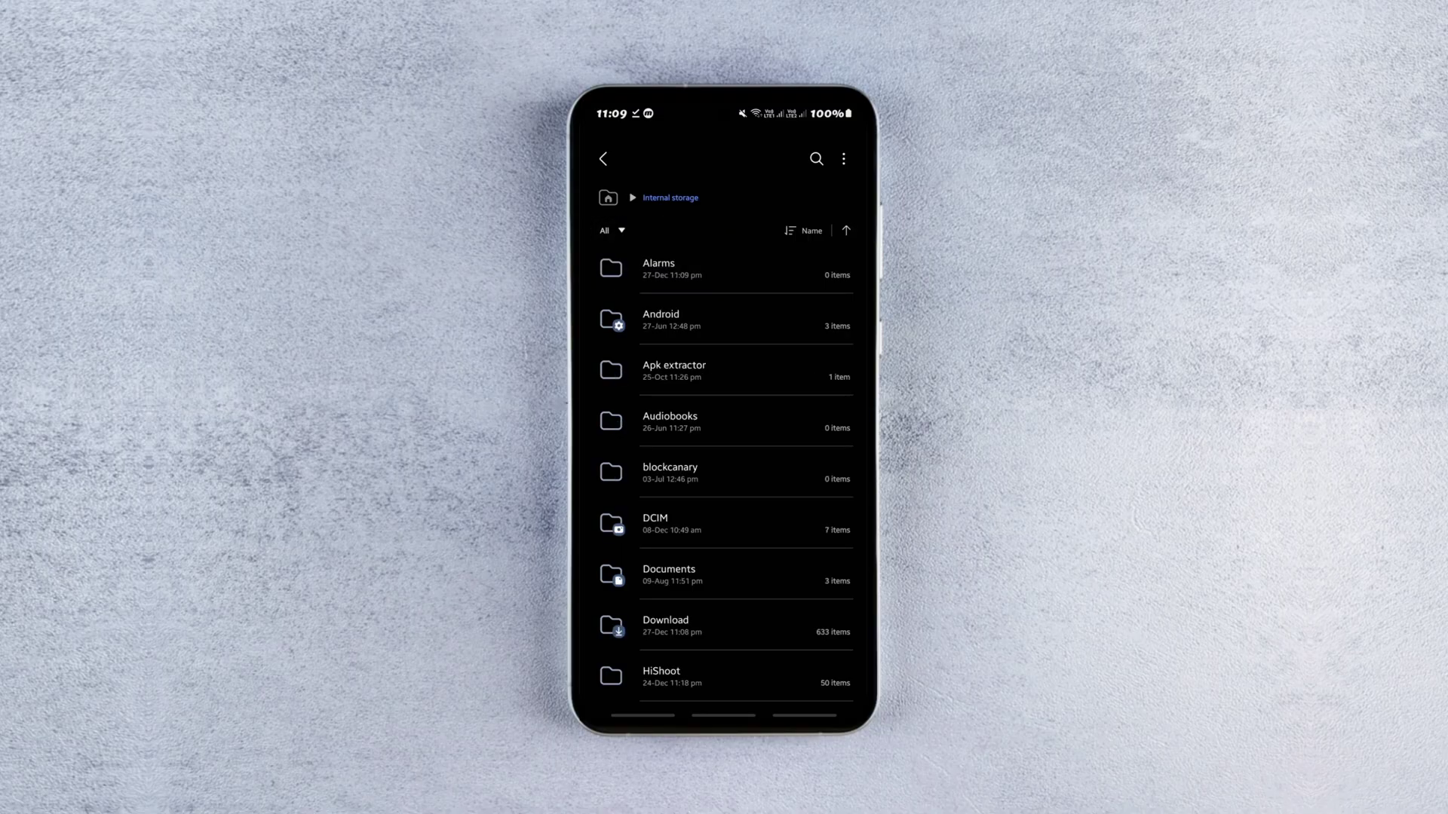
{"action": "scroll", "coordinate": [762, 527], "scroll_direction": "down", "scroll_amount": 1}
{"action": "scroll", "coordinate": [777, 509], "scroll_direction": "down", "scroll_amount": 5}
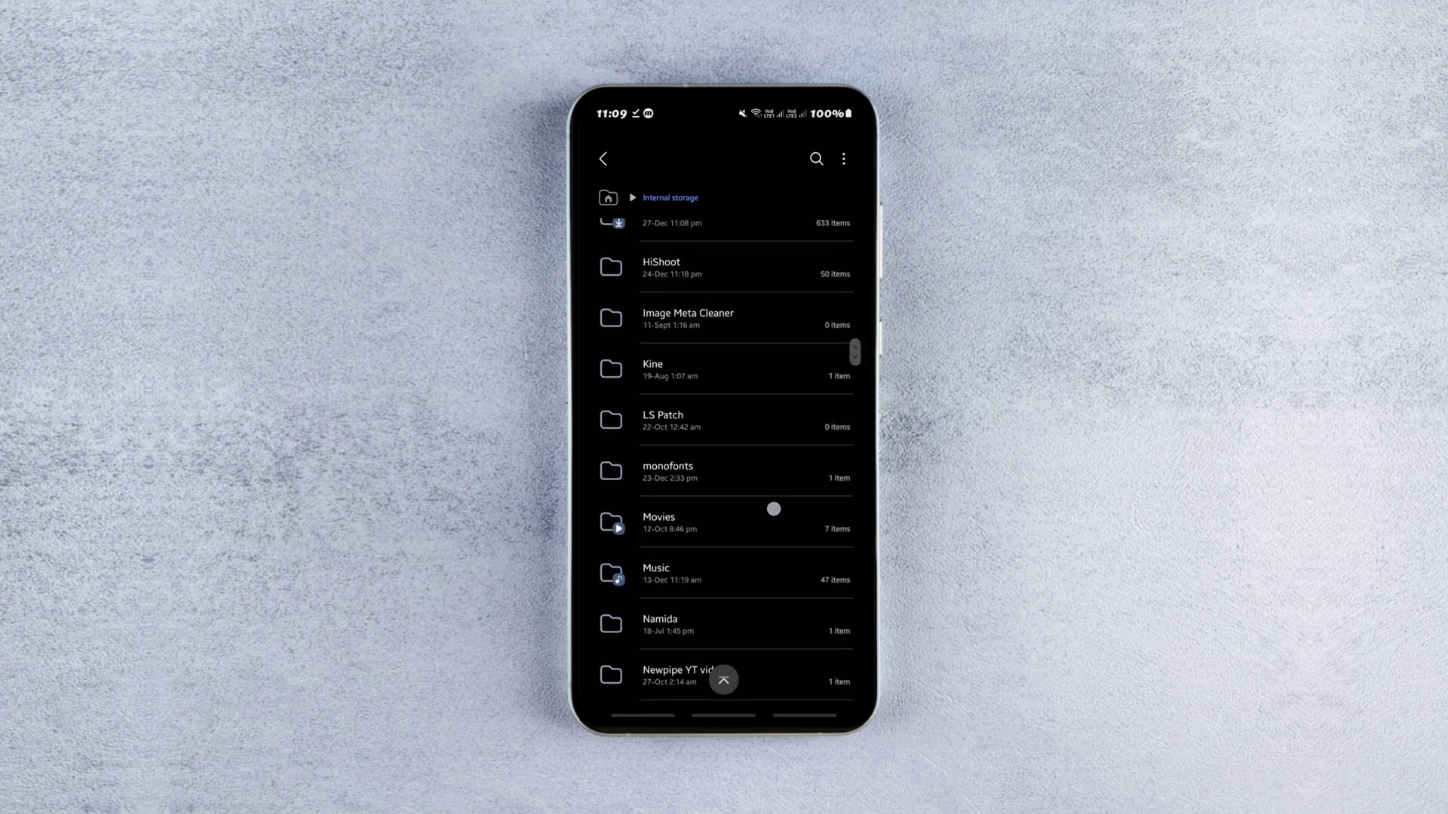
Open monofonts/ttf to verify the font files, then bring up Recents
{"action": "left_click", "coordinate": [724, 426]}
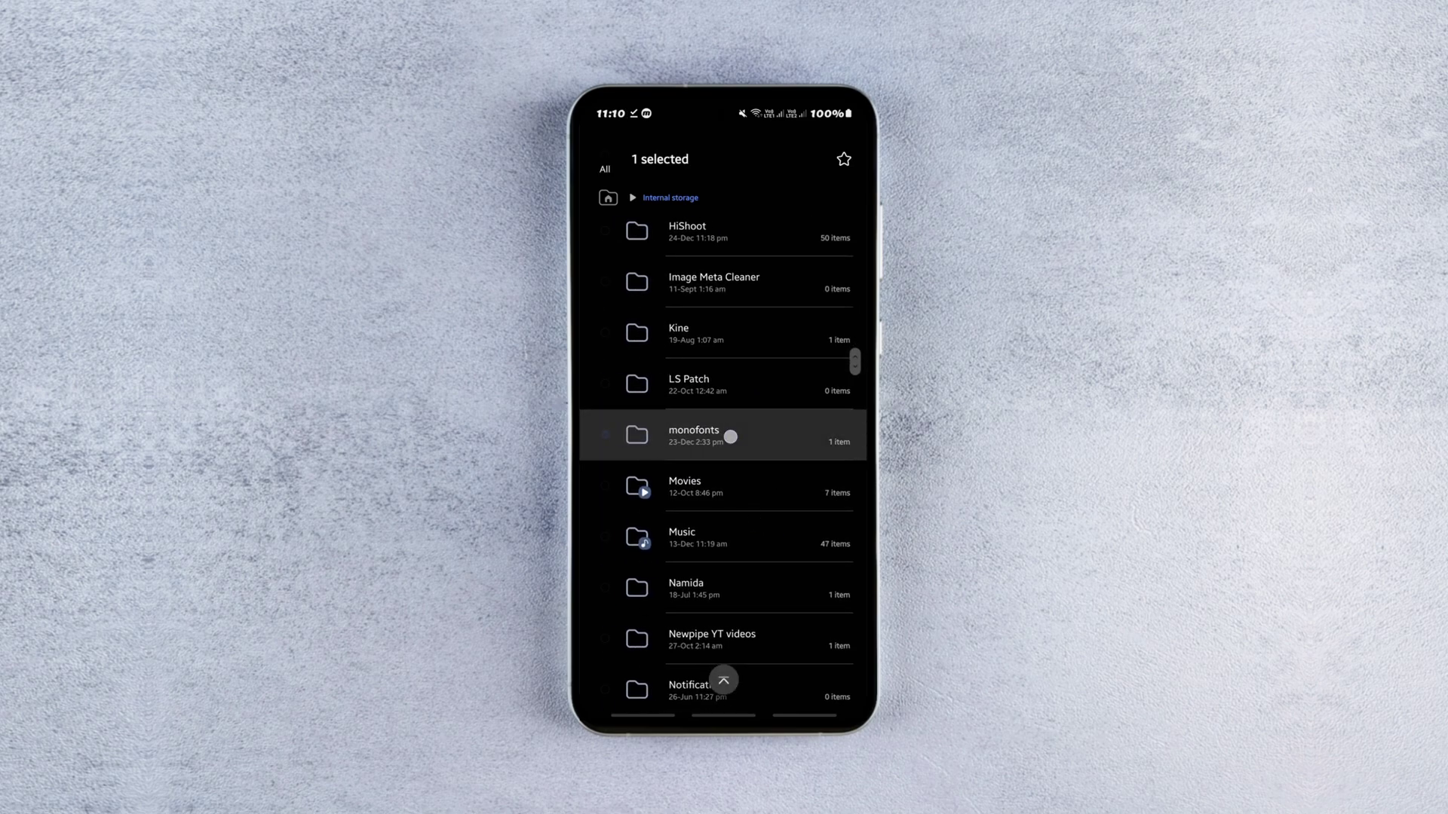
{"action": "left_click", "coordinate": [750, 391]}
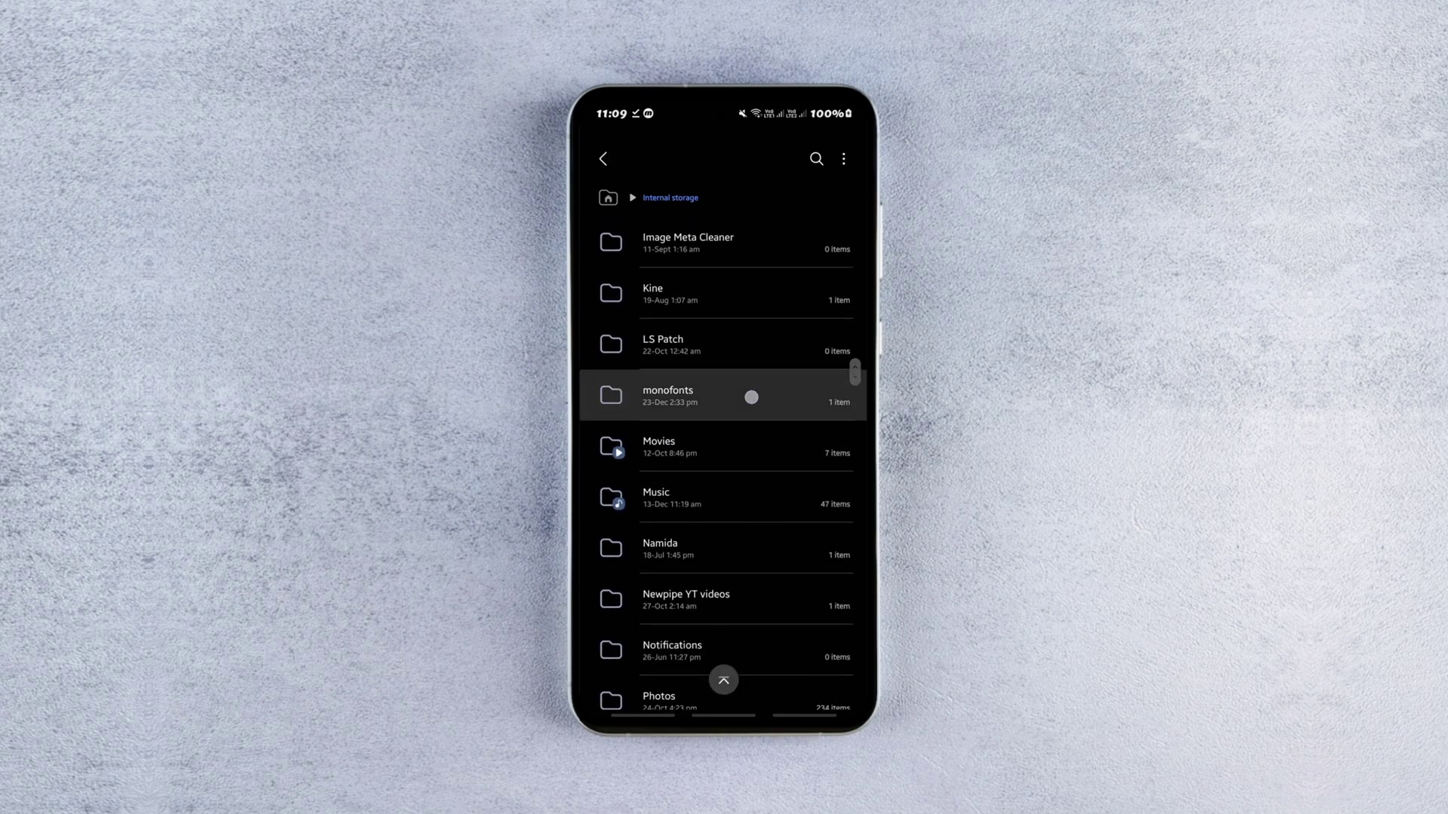
{"action": "left_click", "coordinate": [765, 272]}
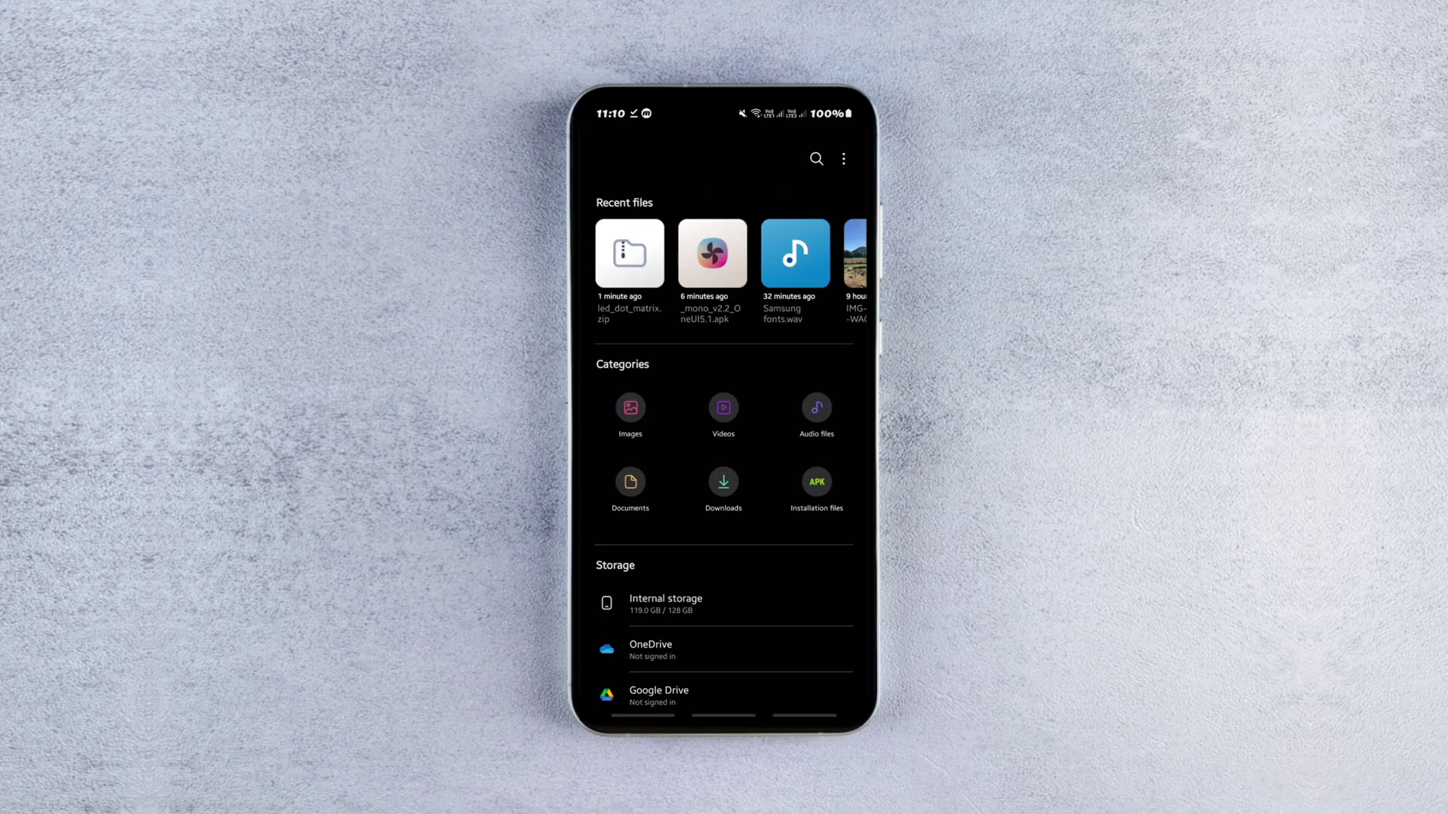
{"action": "left_click", "coordinate": [641, 715]}
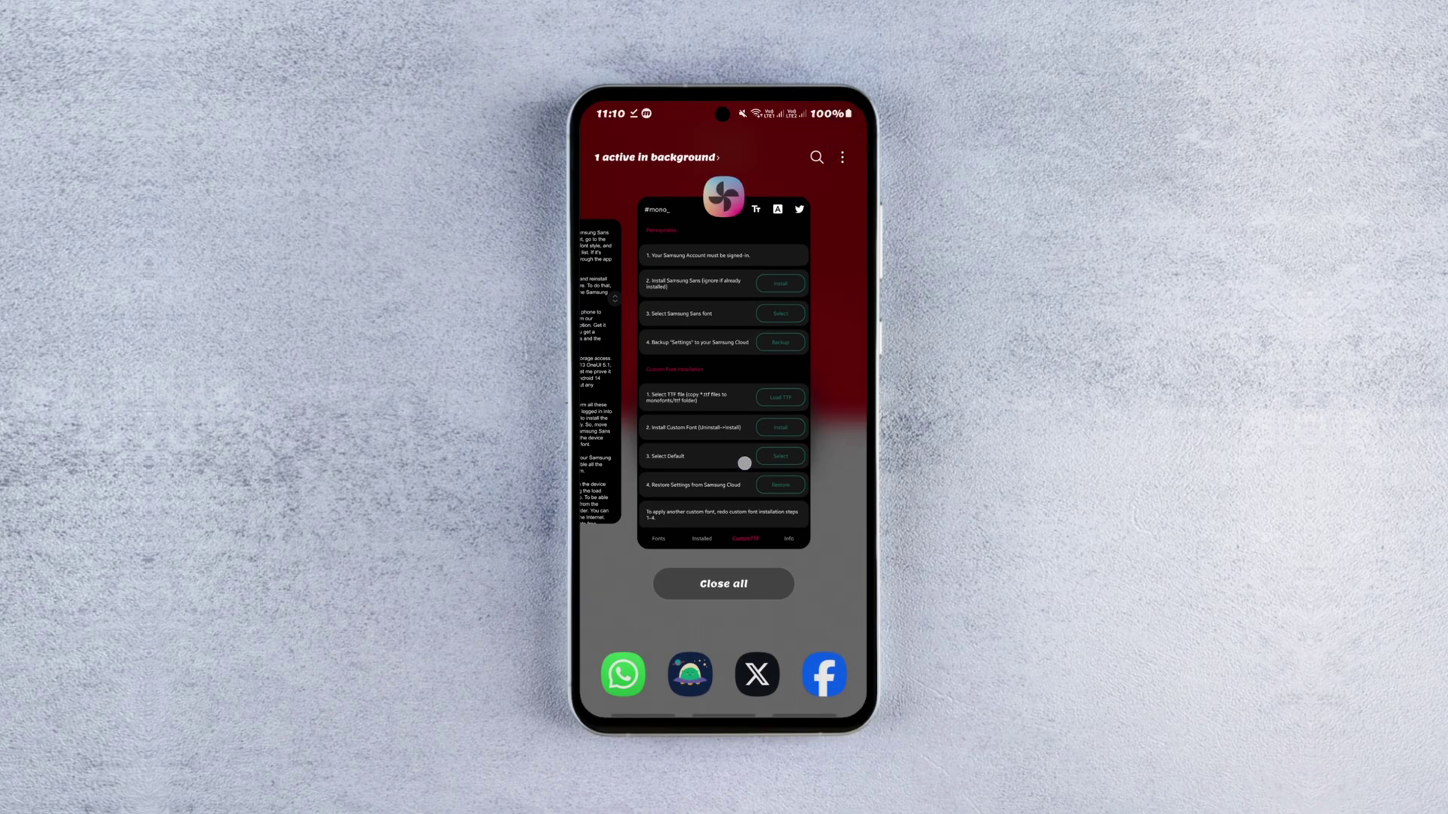
Back in #mono_, load LED DOT-MATRIX as the custom TTF font
{"action": "left_click", "coordinate": [743, 463]}
{"action": "left_click", "coordinate": [819, 457]}
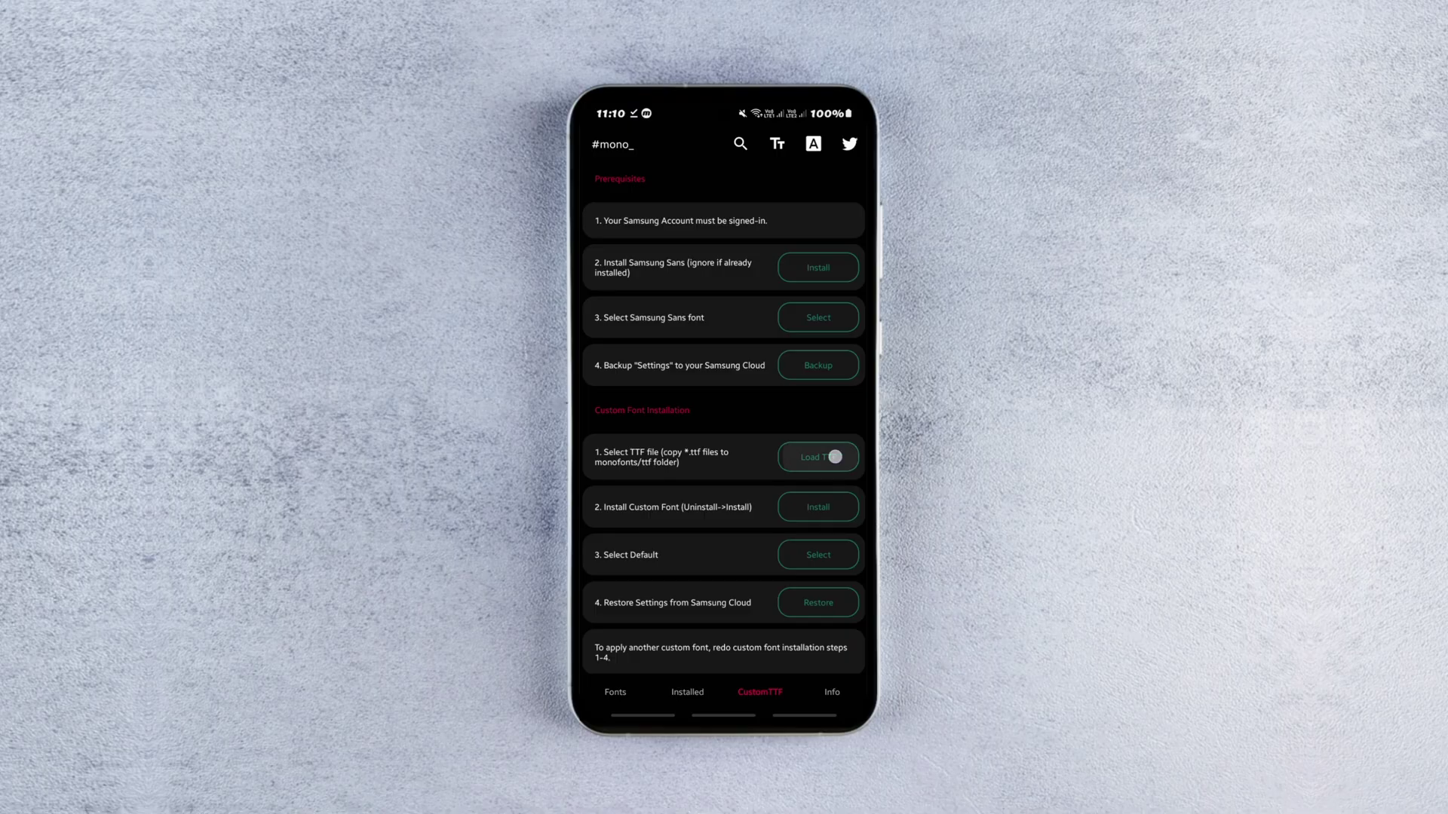
{"action": "scroll", "coordinate": [724, 412], "scroll_direction": "down", "scroll_amount": 10}
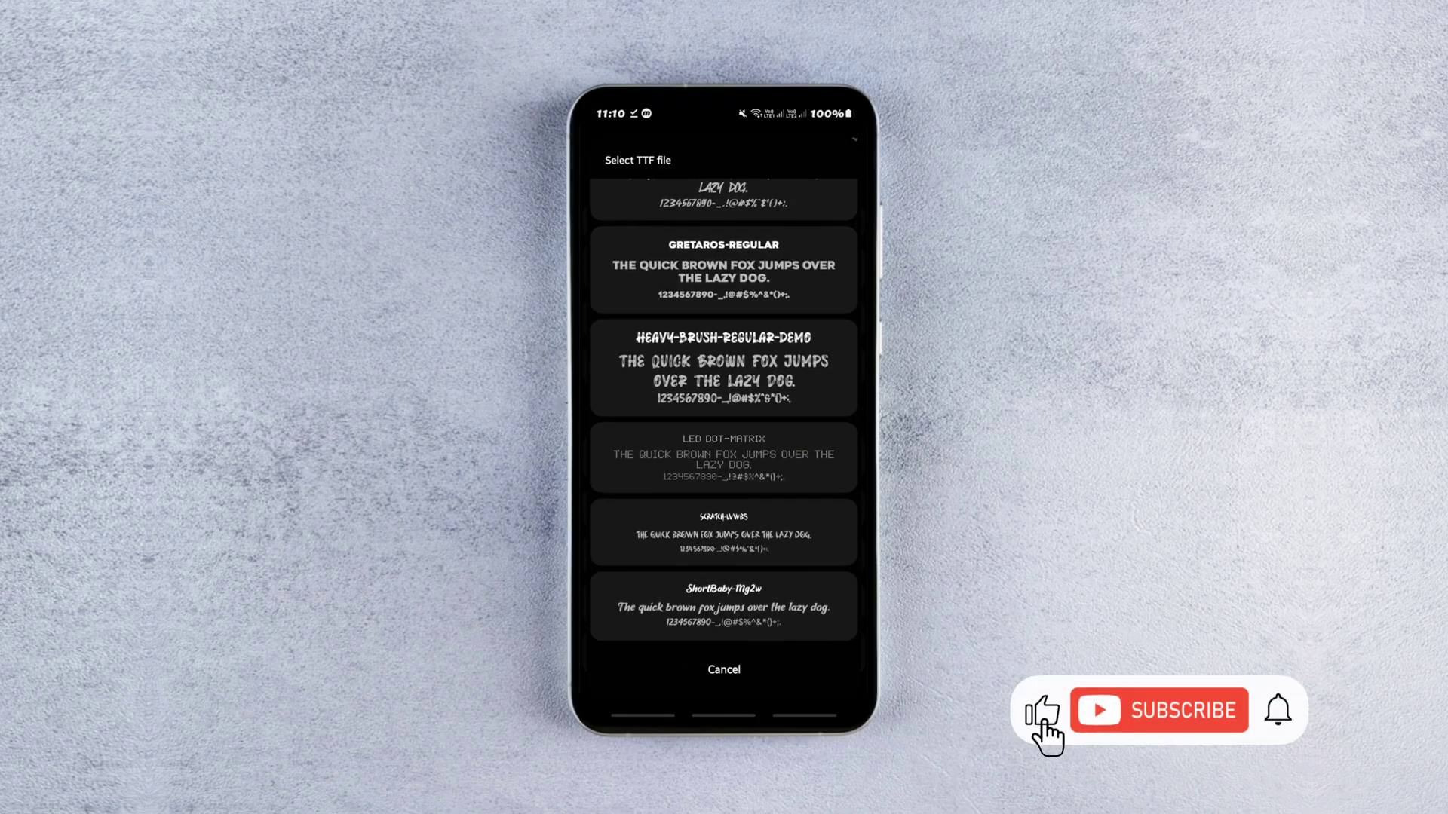
{"action": "left_click", "coordinate": [775, 454]}
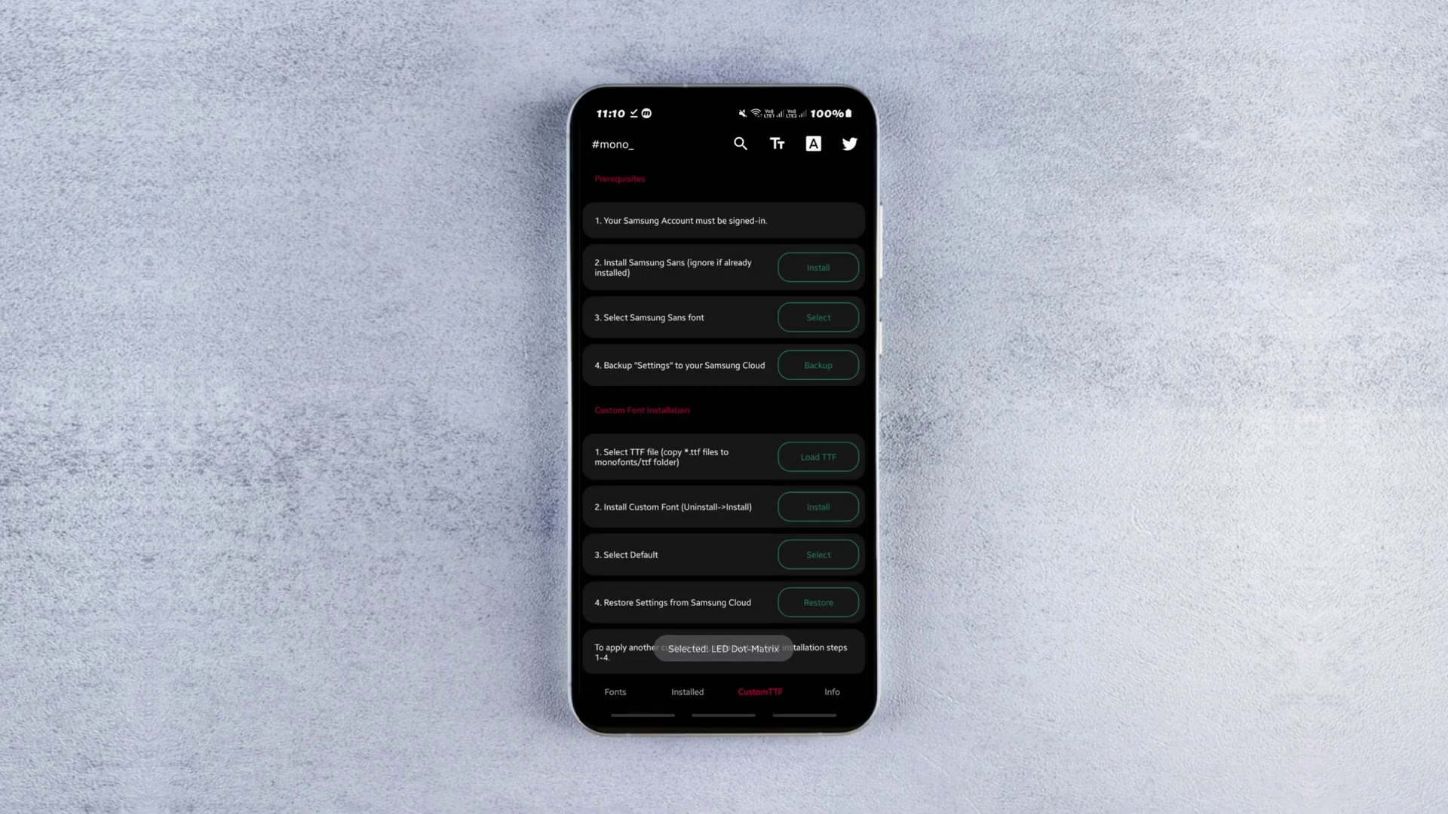
{"action": "left_click_drag", "start_coordinate": [728, 509], "coordinate": [679, 509]}
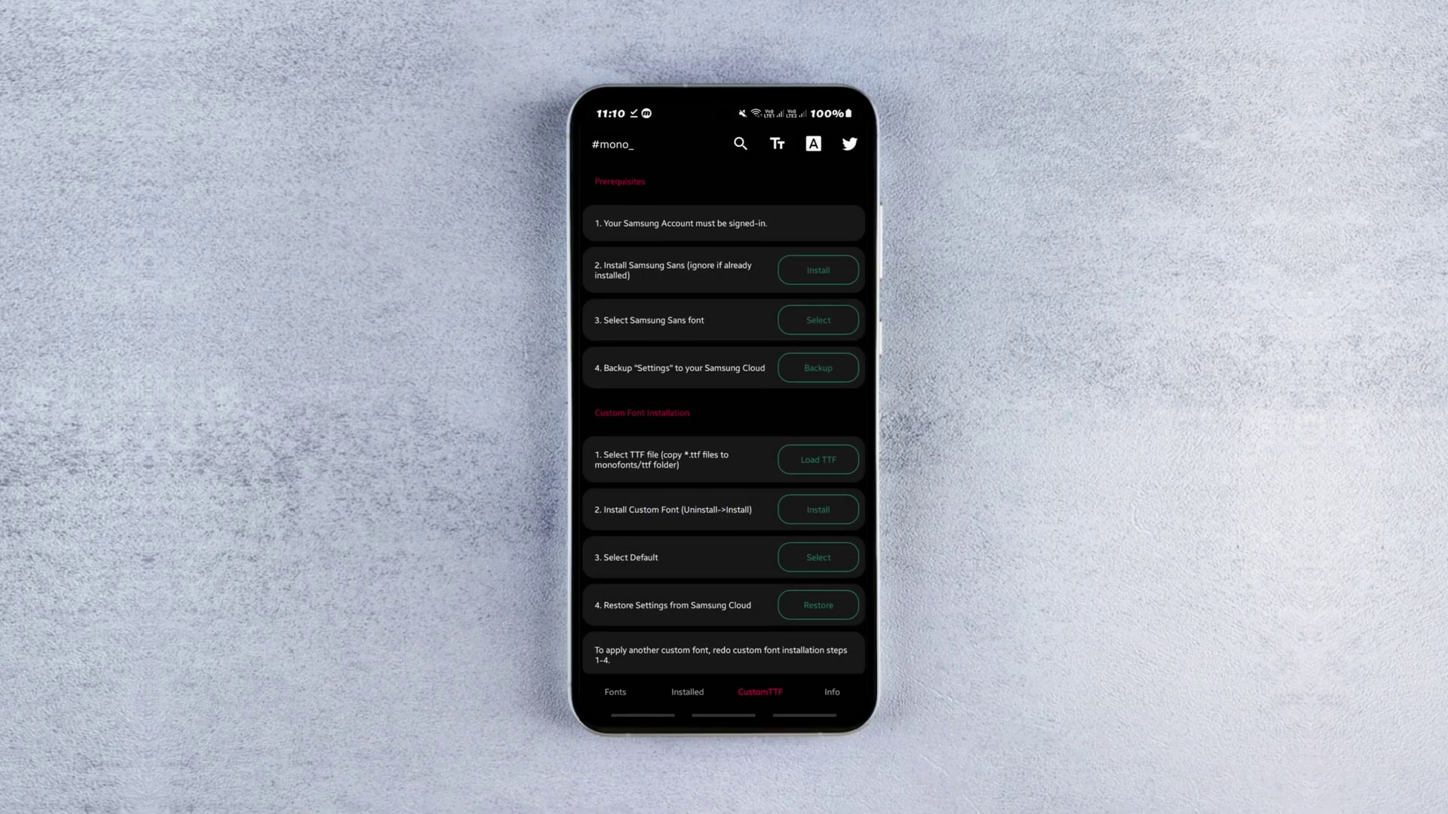
Reinstall SamsungSans carrying LED Dot-Matrix, then set the font style to Default
{"action": "left_click", "coordinate": [818, 510]}
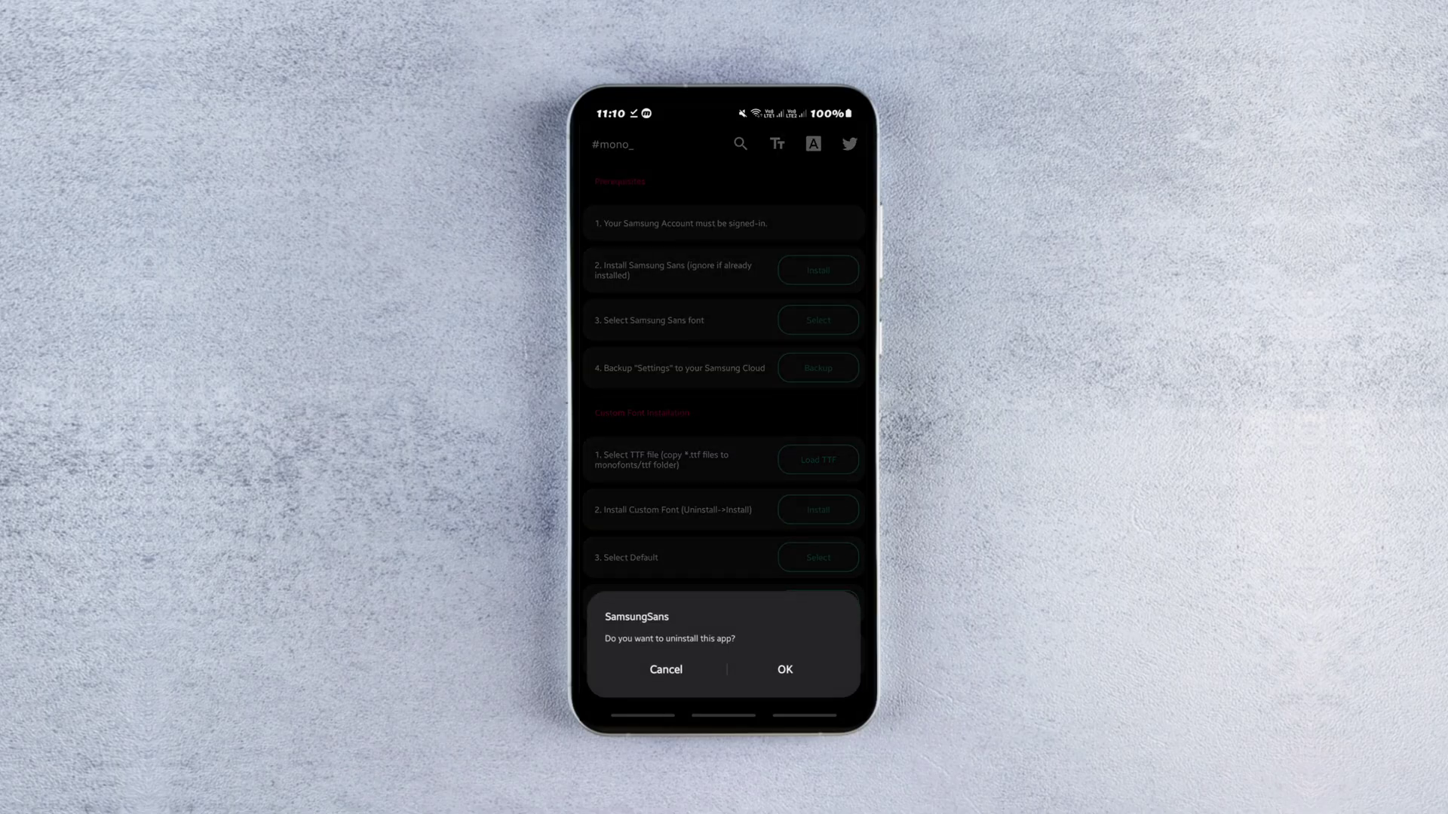
{"action": "left_click", "coordinate": [785, 669]}
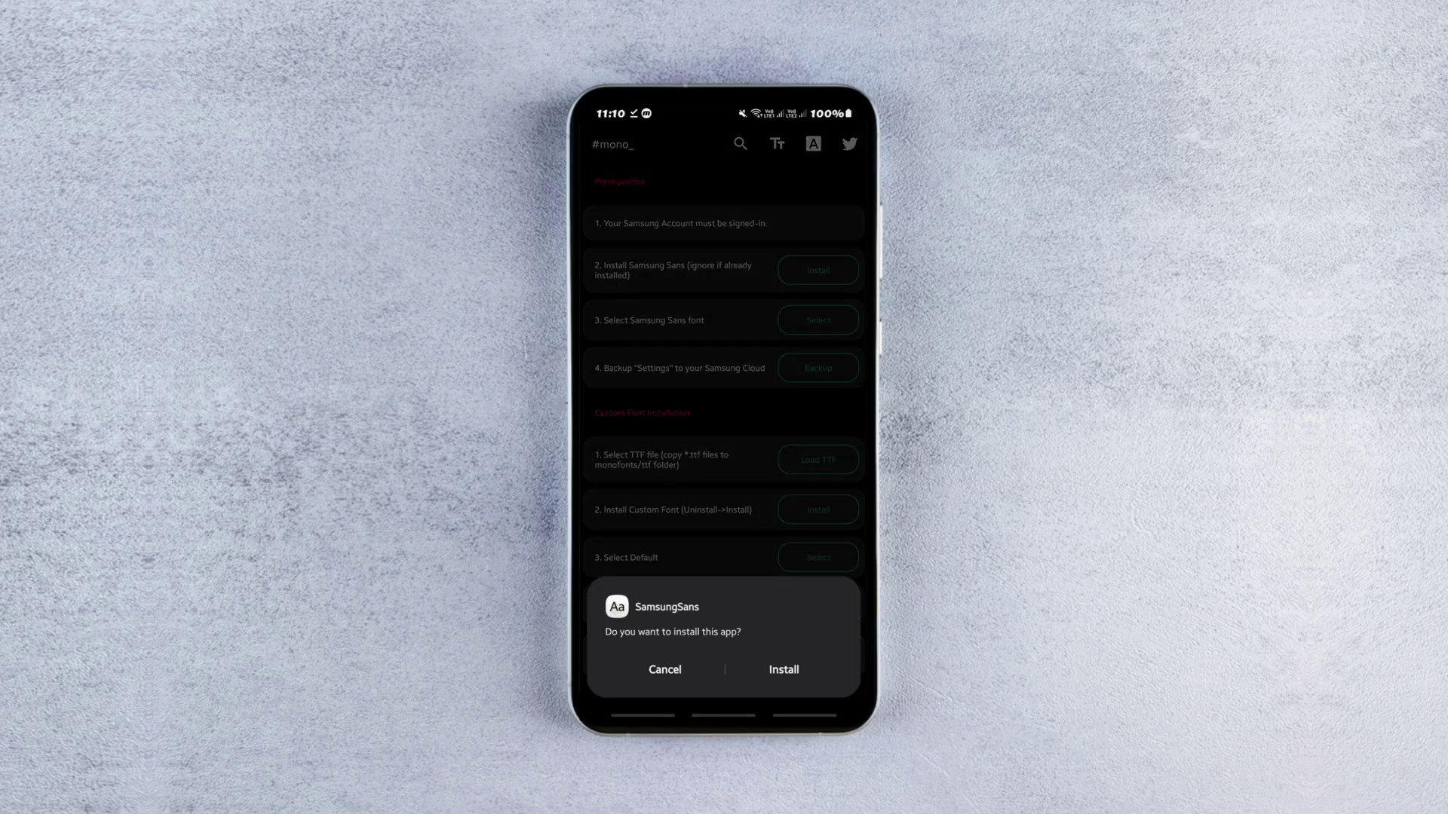
{"action": "left_click", "coordinate": [784, 669]}
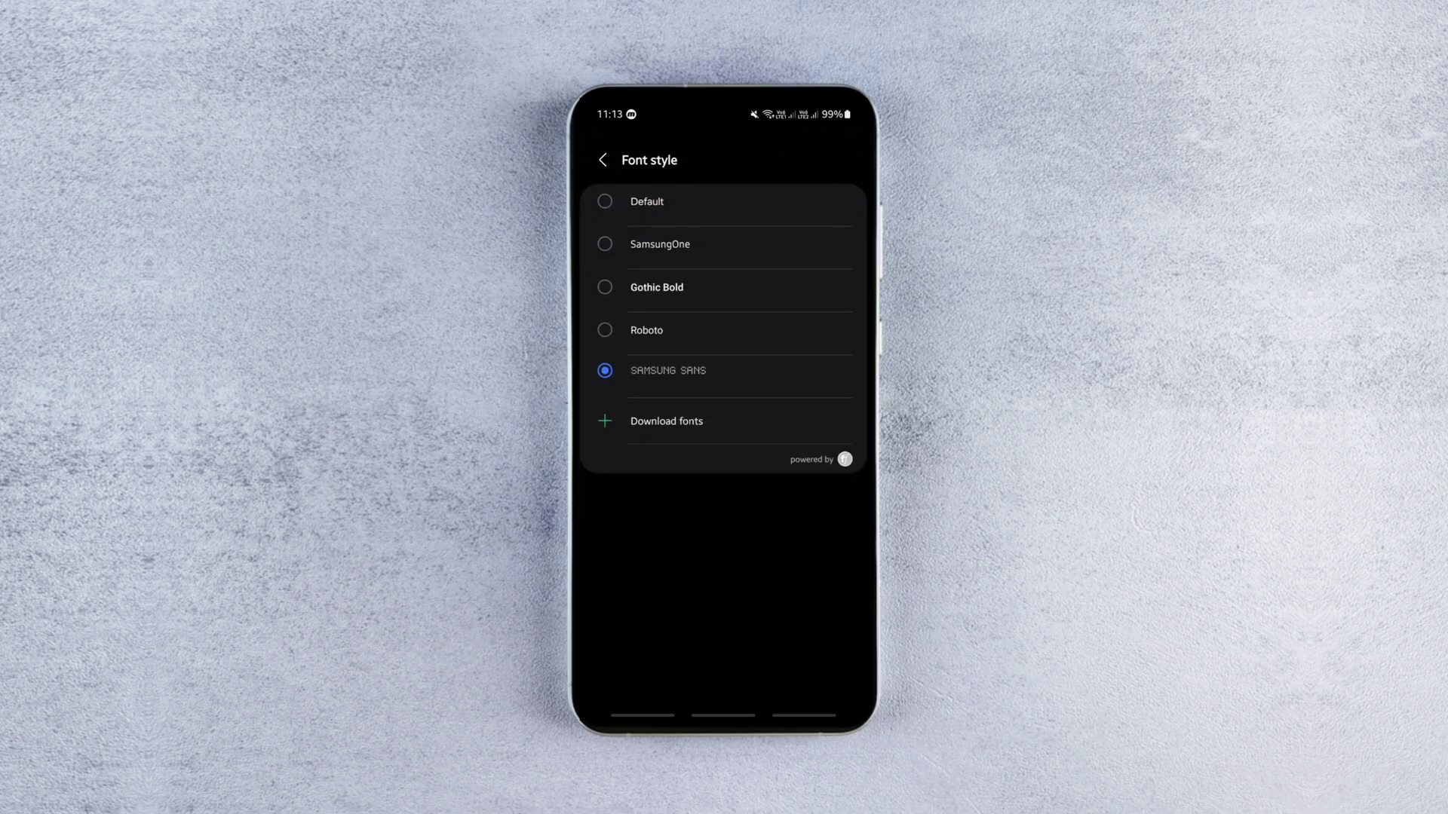
{"action": "left_click", "coordinate": [652, 204]}
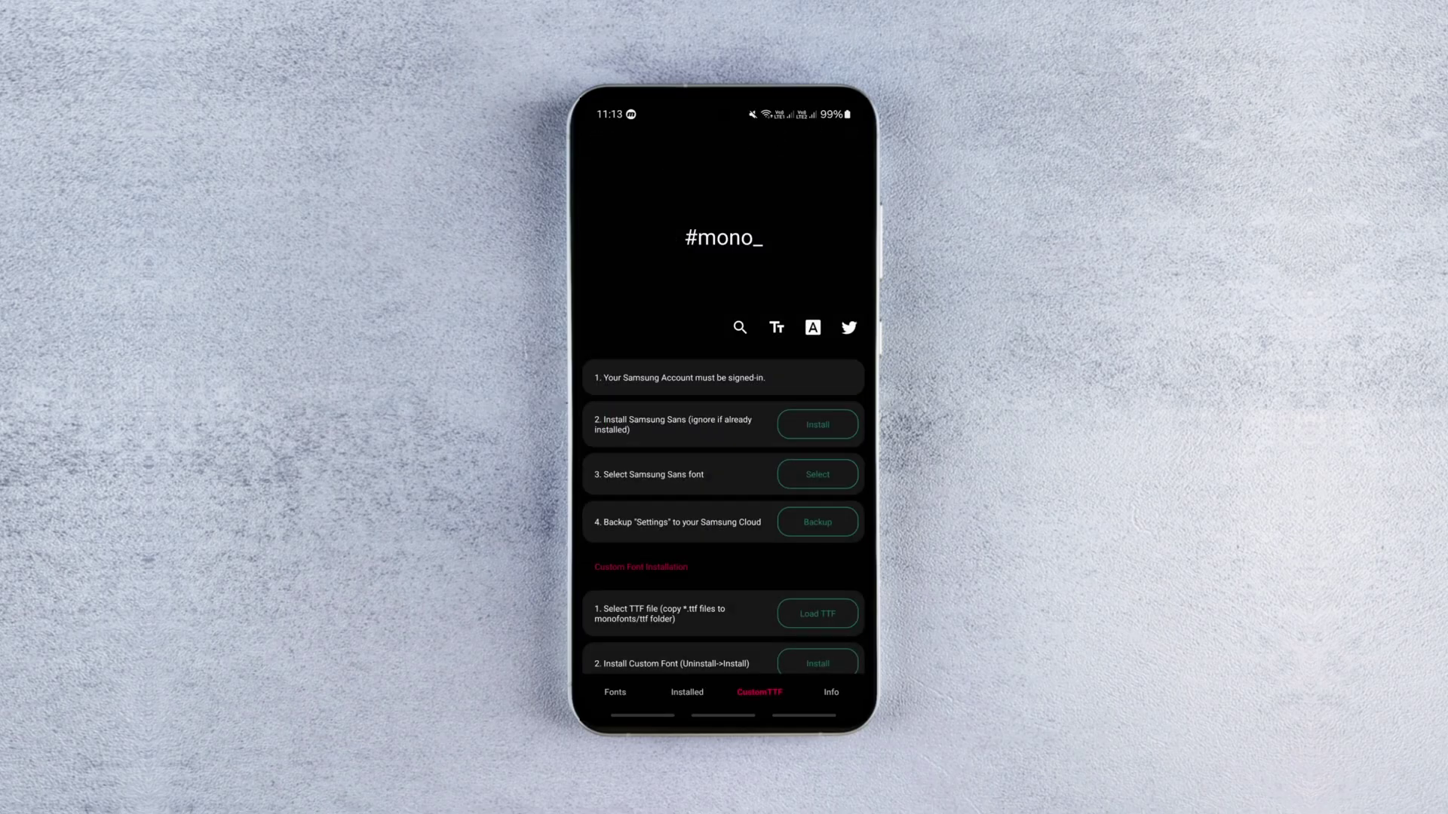
{"action": "scroll", "coordinate": [710, 592], "scroll_direction": "down", "scroll_amount": 5}
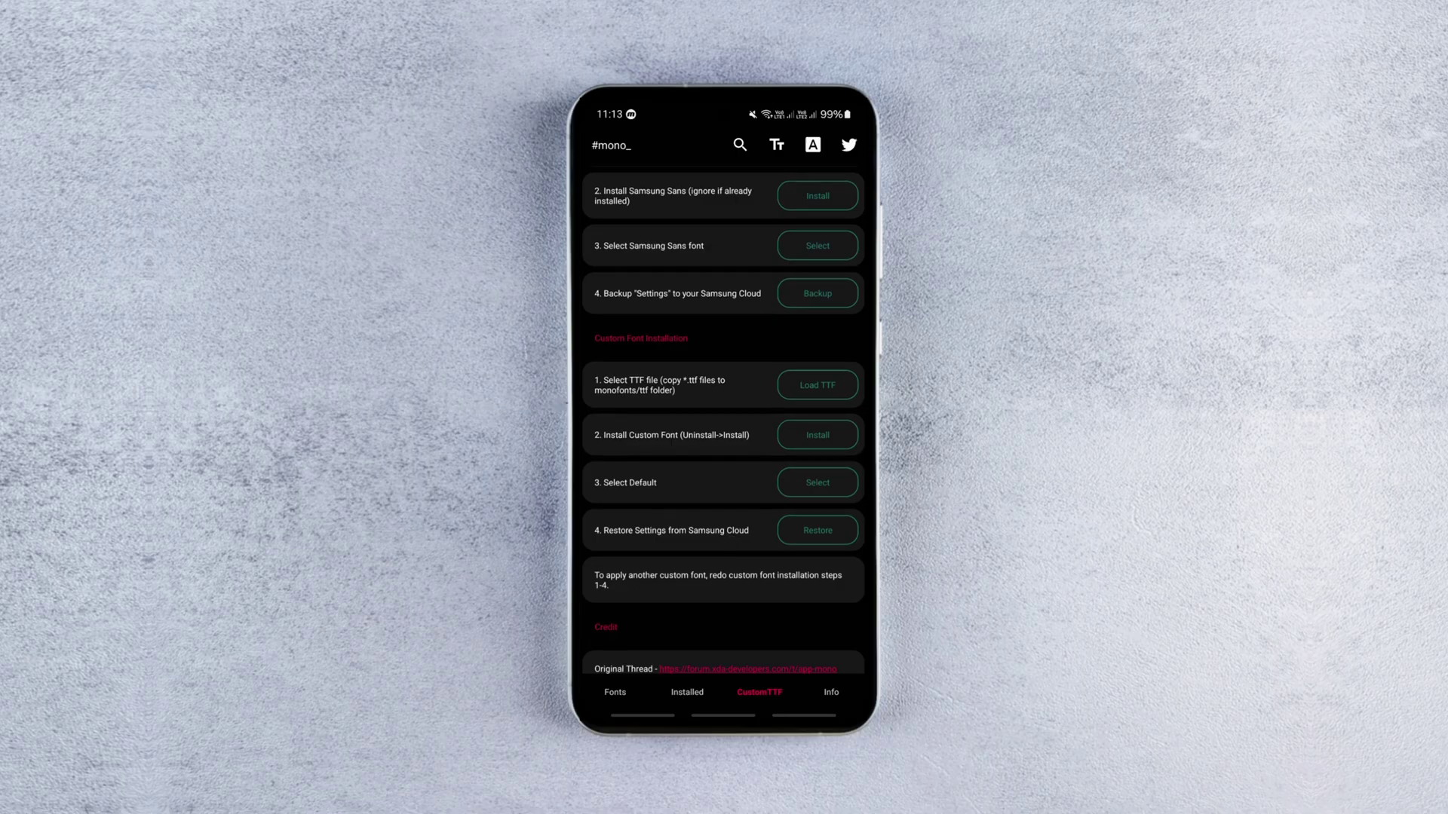
In the Galaxy S21 FE backup, select only Settings for restore
{"action": "left_click", "coordinate": [816, 529]}
{"action": "left_click", "coordinate": [724, 267]}
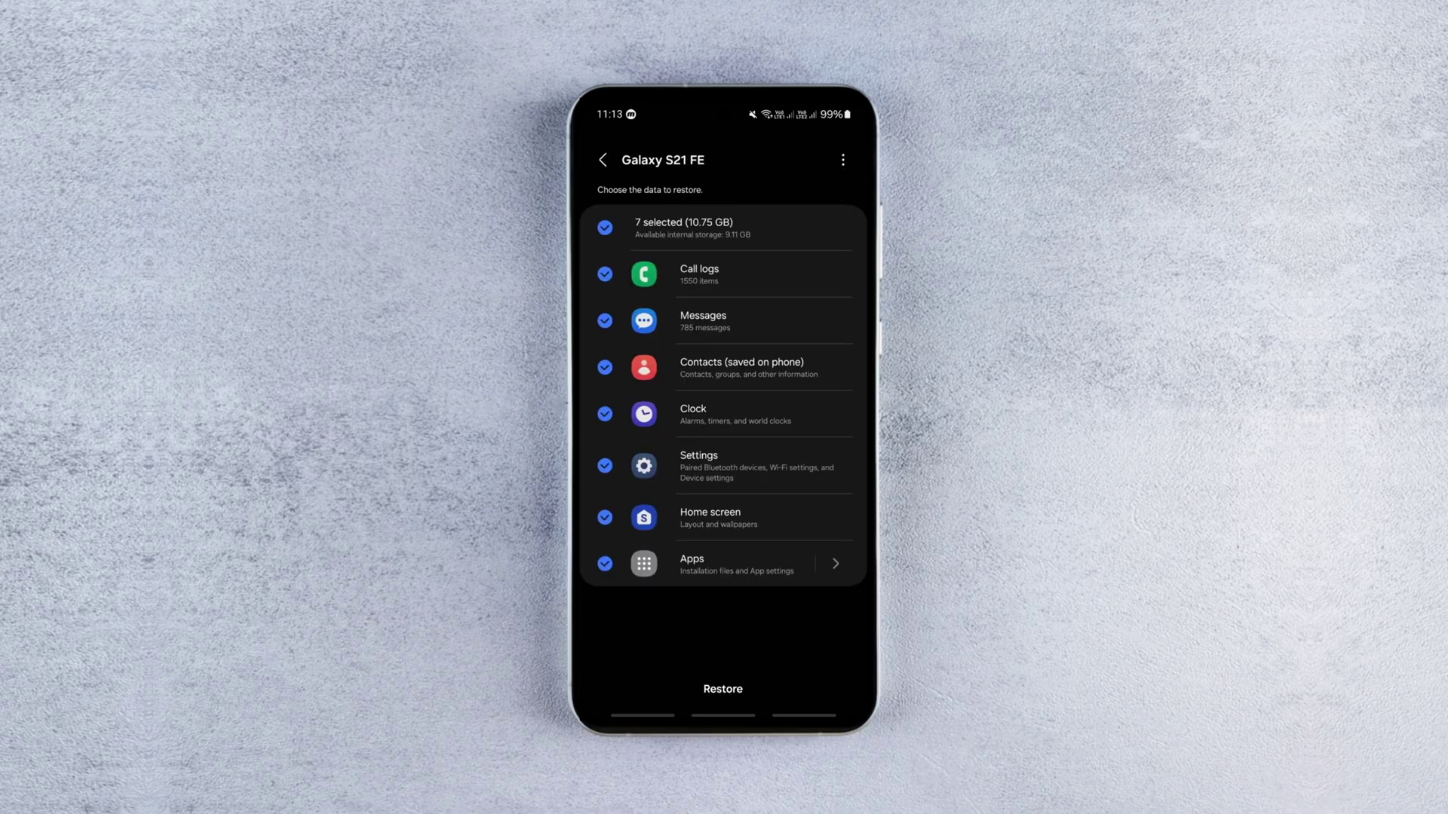
{"action": "left_click", "coordinate": [605, 228]}
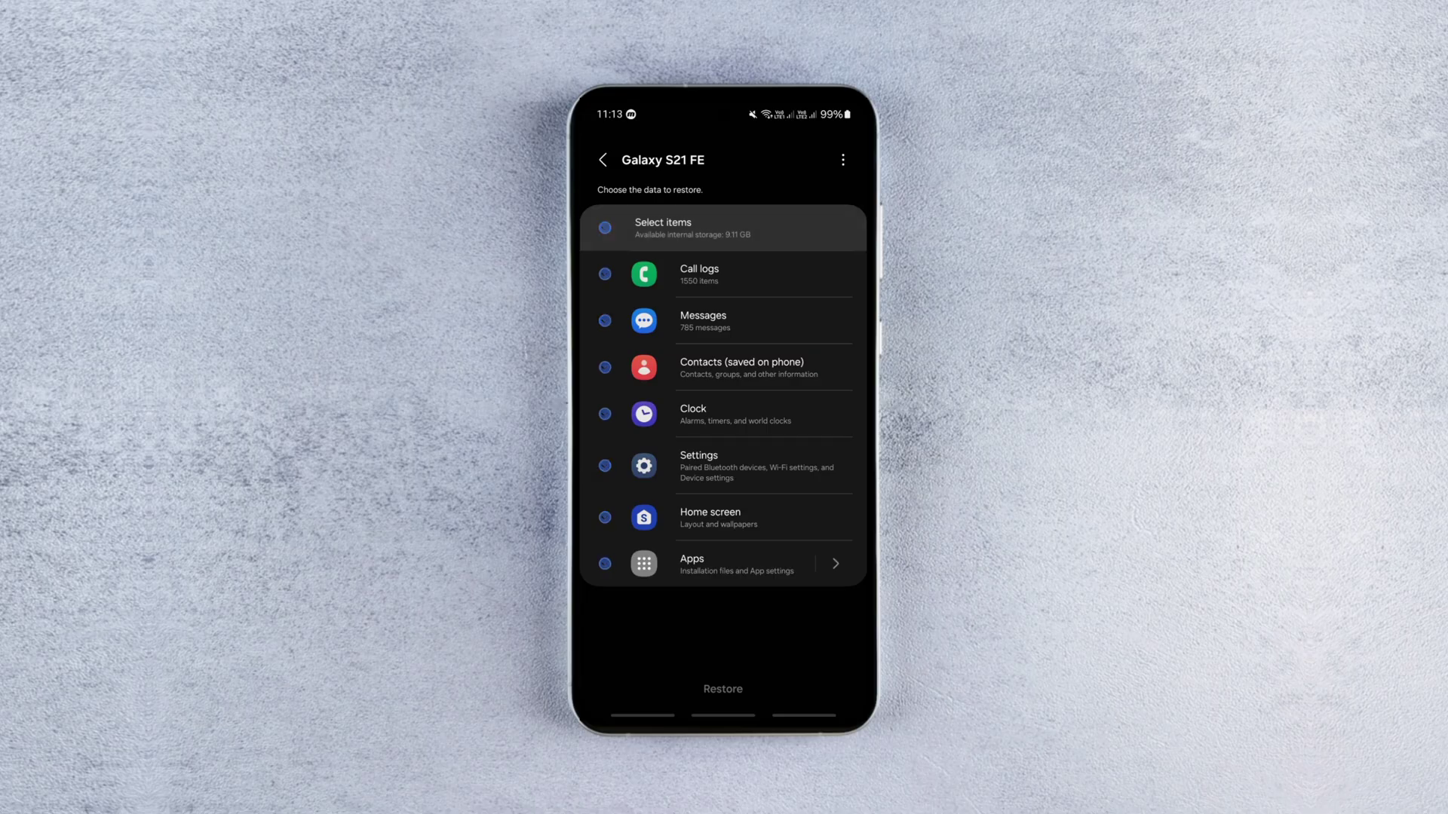
{"action": "left_click", "coordinate": [610, 472]}
Restore the Settings data, finish, and decline deleting old backups
{"action": "left_click", "coordinate": [727, 689]}
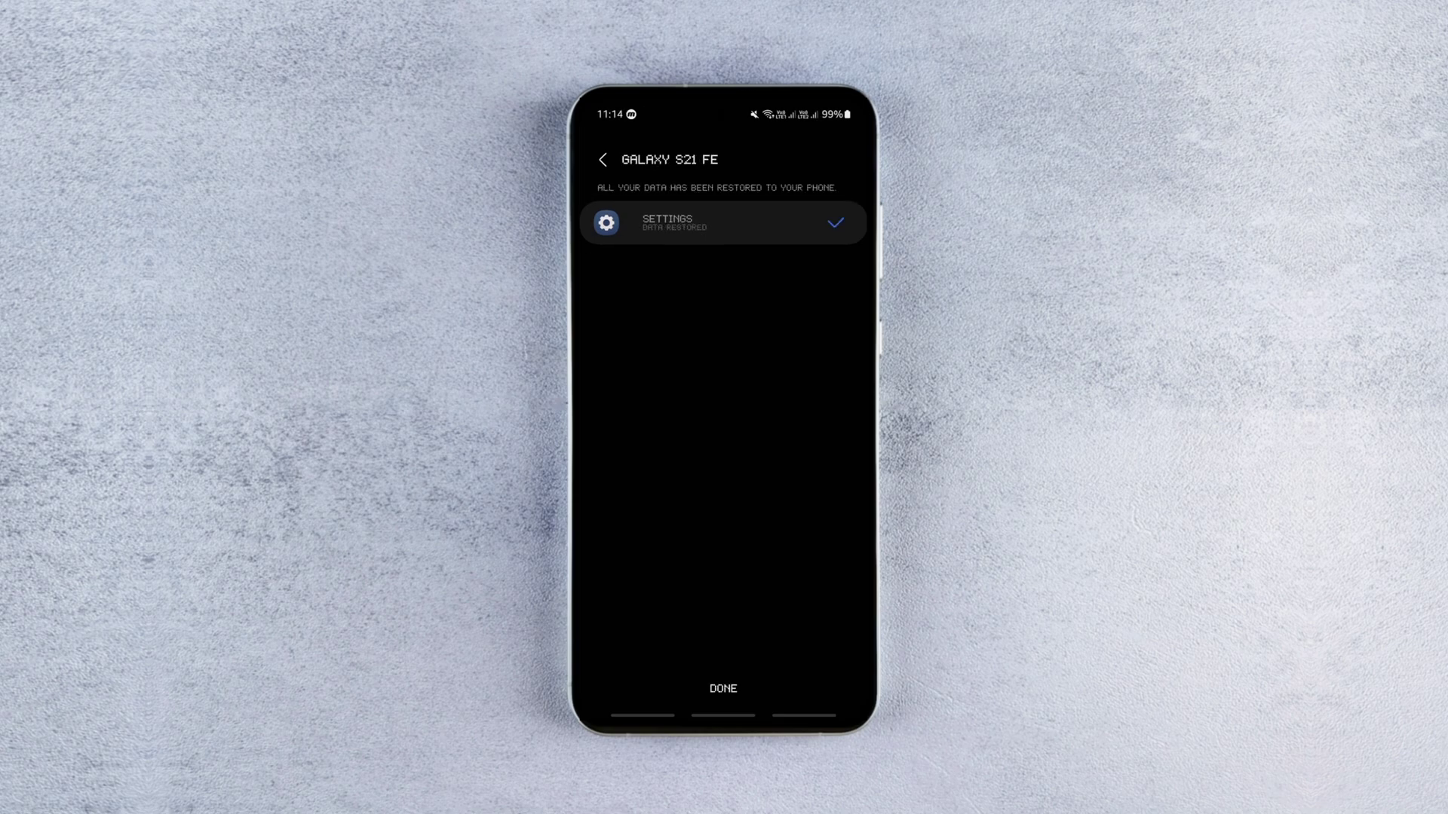
{"action": "left_click", "coordinate": [724, 688]}
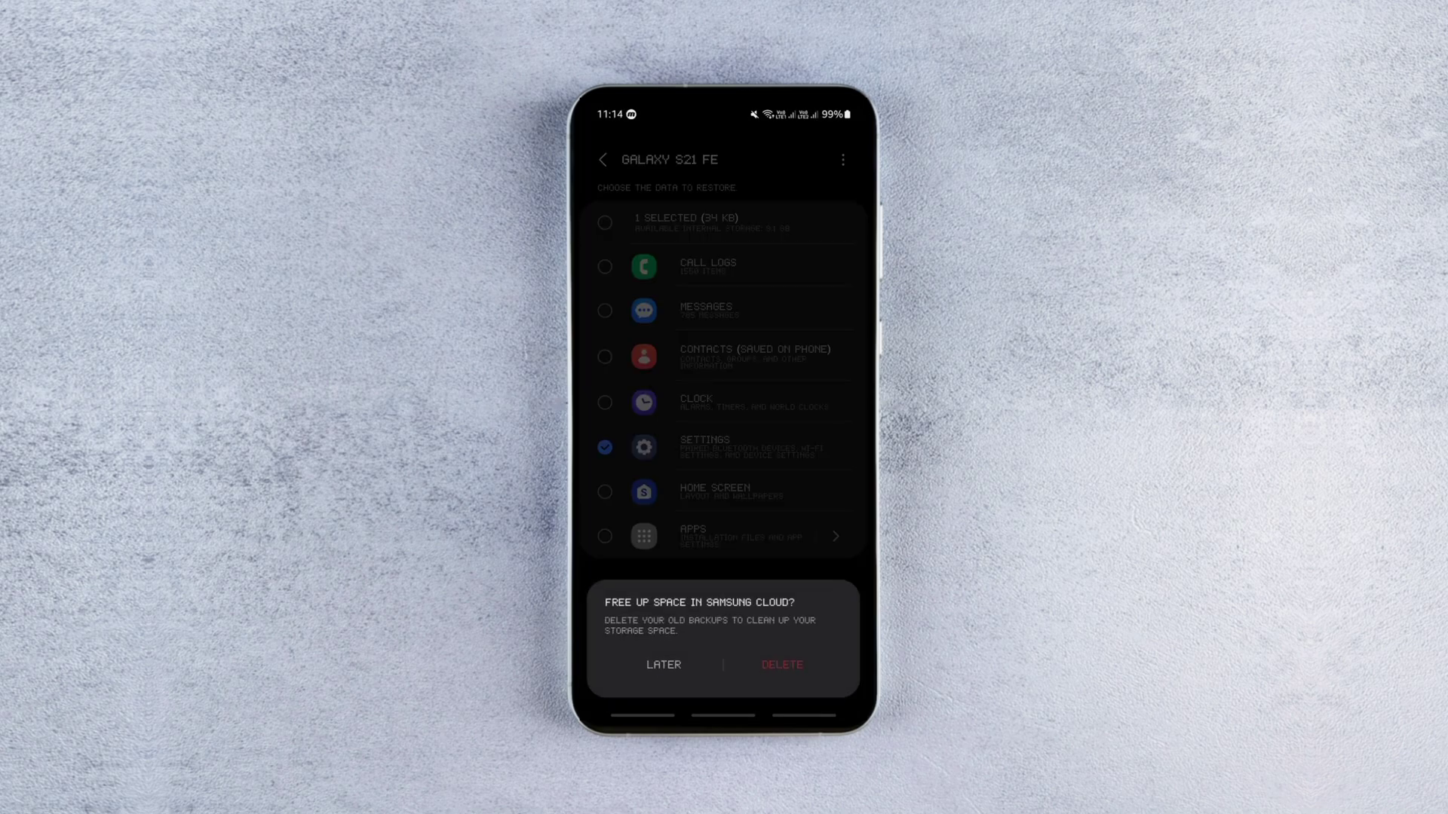
{"action": "left_click", "coordinate": [663, 664]}
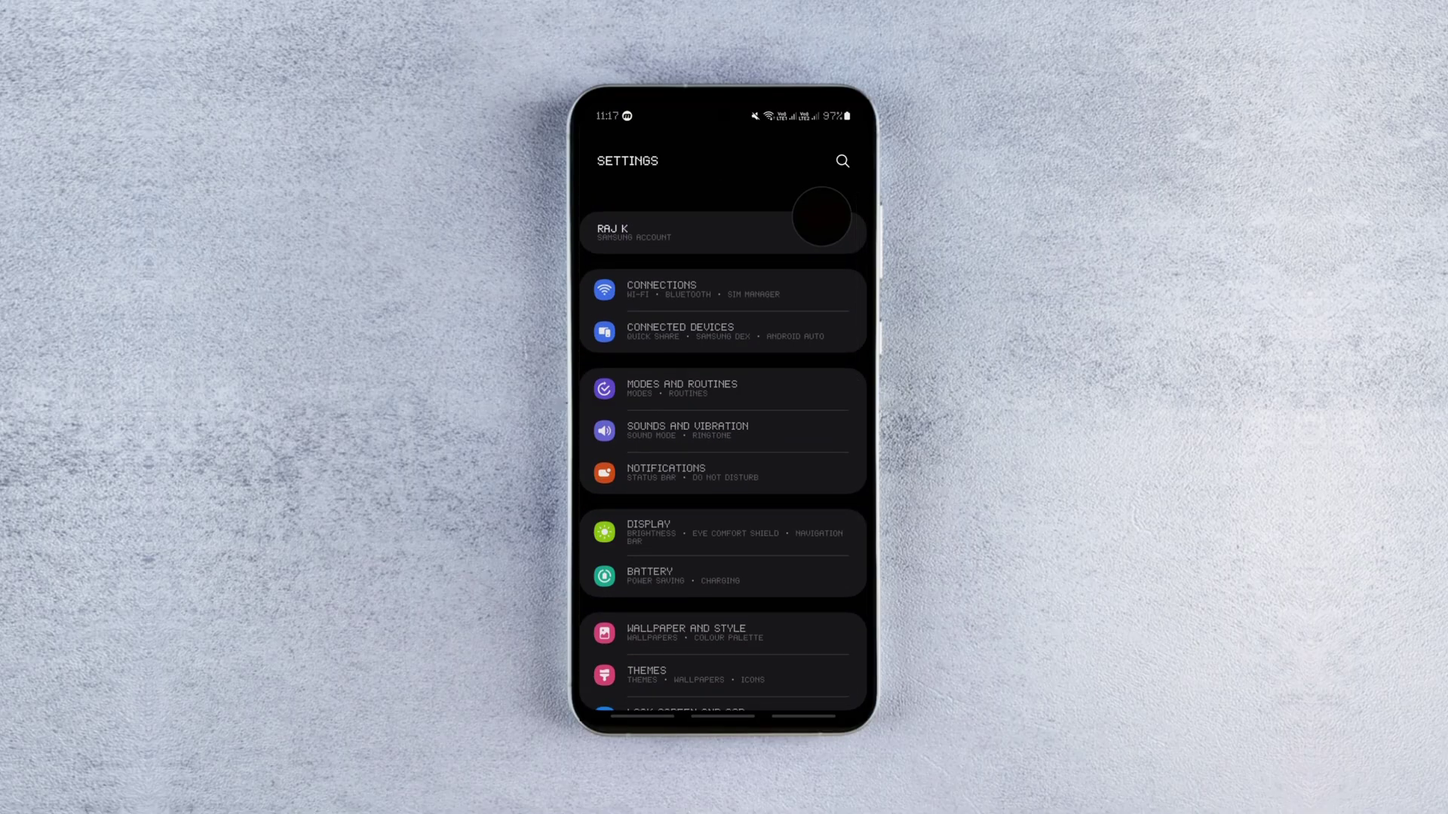
Switch via Recents to WhatsApp's settings page to show the dot-matrix font there
{"action": "left_click_drag", "start_coordinate": [724, 715], "coordinate": [725, 509]}
{"action": "left_click", "coordinate": [725, 431]}
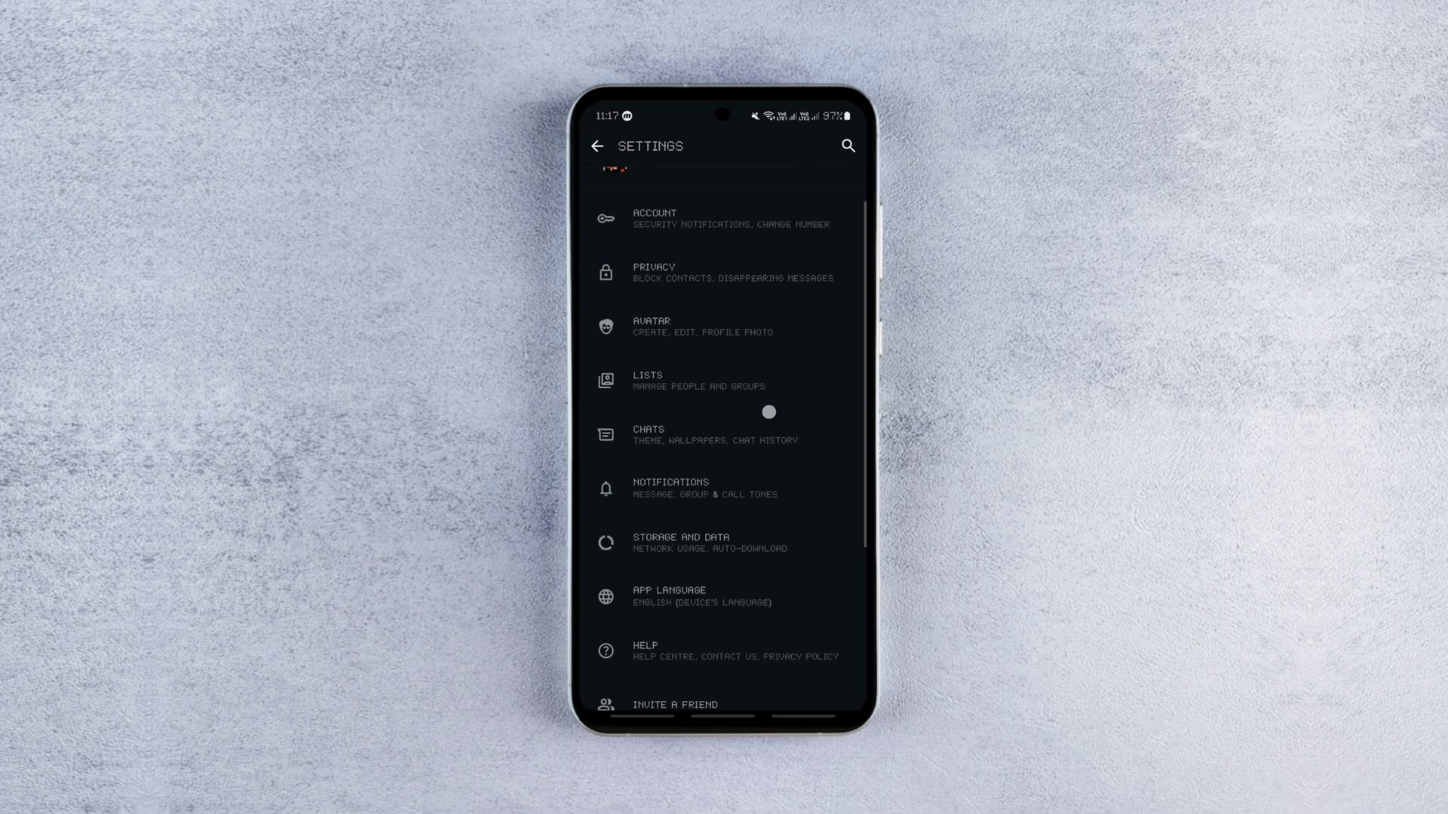
{"action": "scroll", "coordinate": [769, 412], "scroll_direction": "down", "scroll_amount": 3}
{"action": "scroll", "coordinate": [770, 412], "scroll_direction": "down", "scroll_amount": 3}
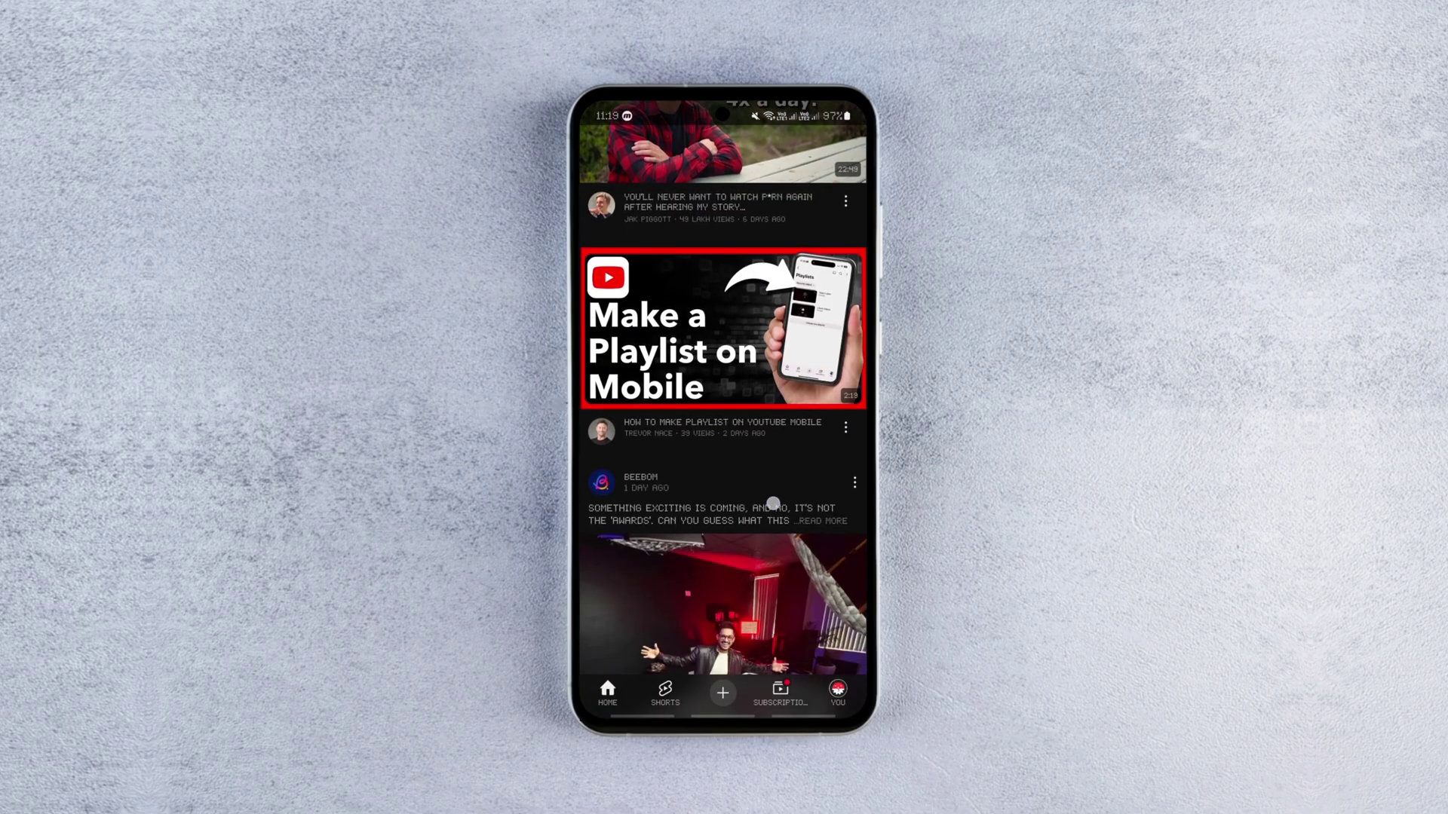
{"action": "scroll", "coordinate": [772, 502], "scroll_direction": "down", "scroll_amount": 3}
{"action": "scroll", "coordinate": [747, 580], "scroll_direction": "down", "scroll_amount": 5}
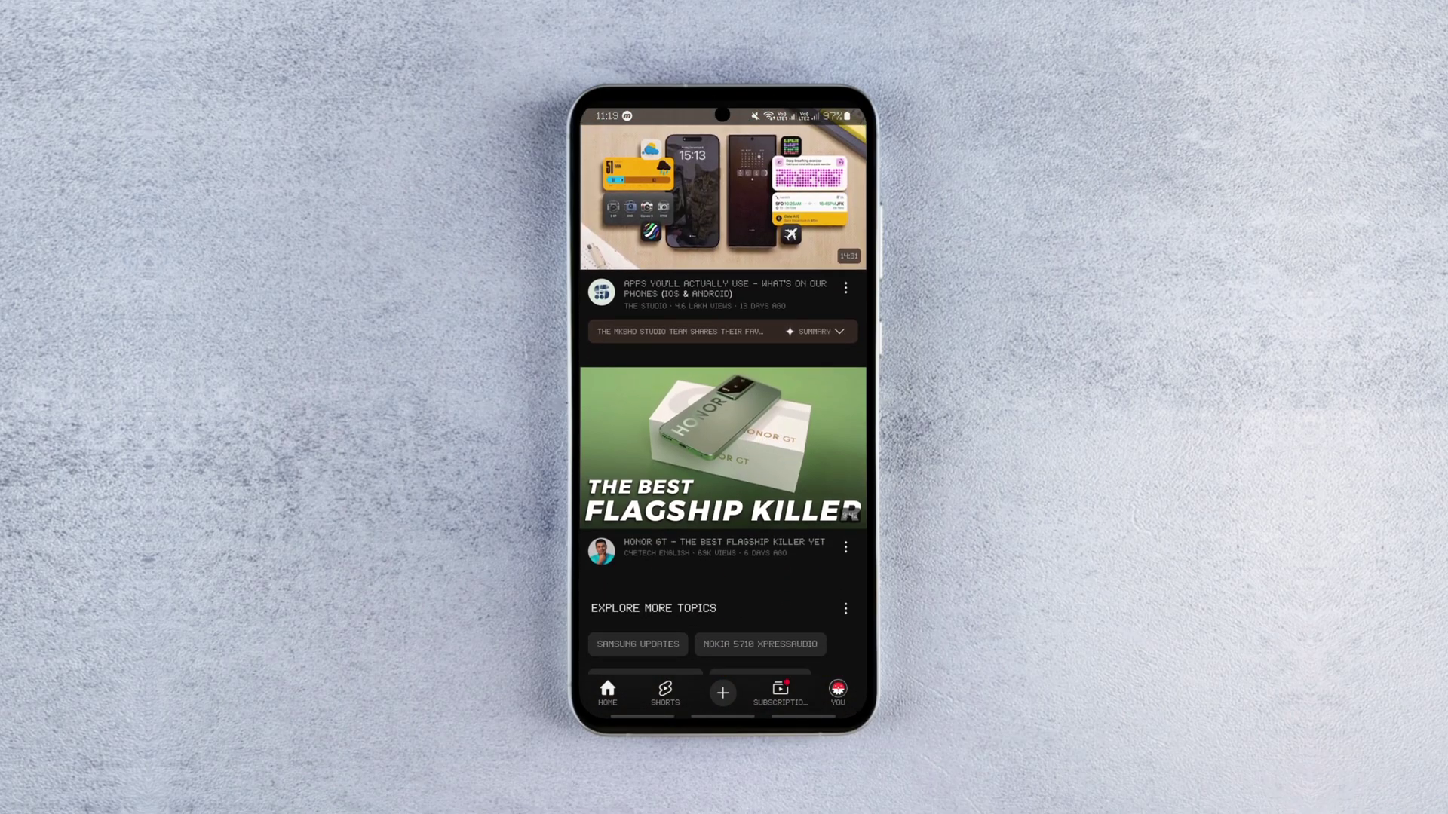
{"action": "scroll", "coordinate": [725, 452], "scroll_direction": "down", "scroll_amount": 3}
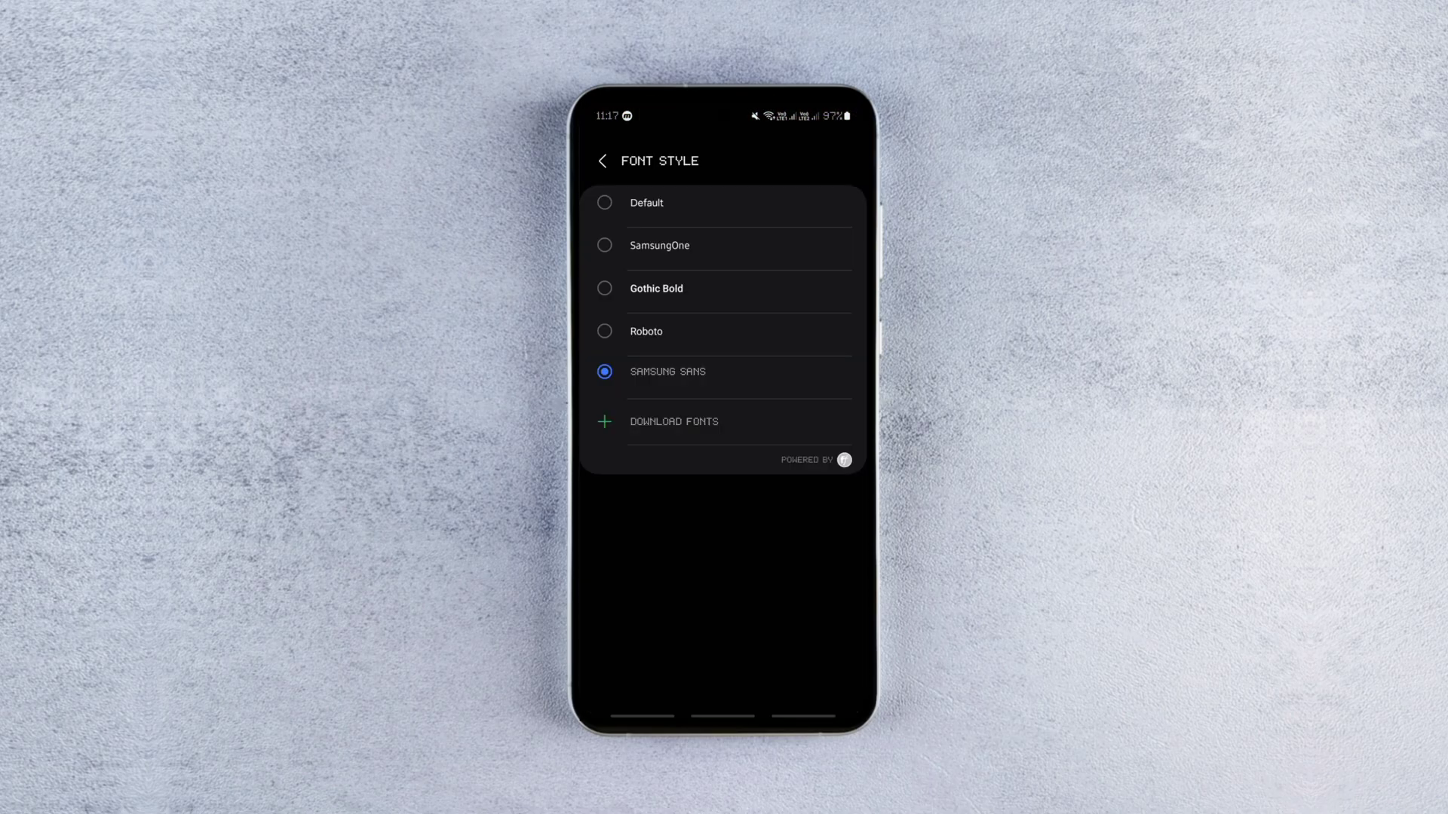